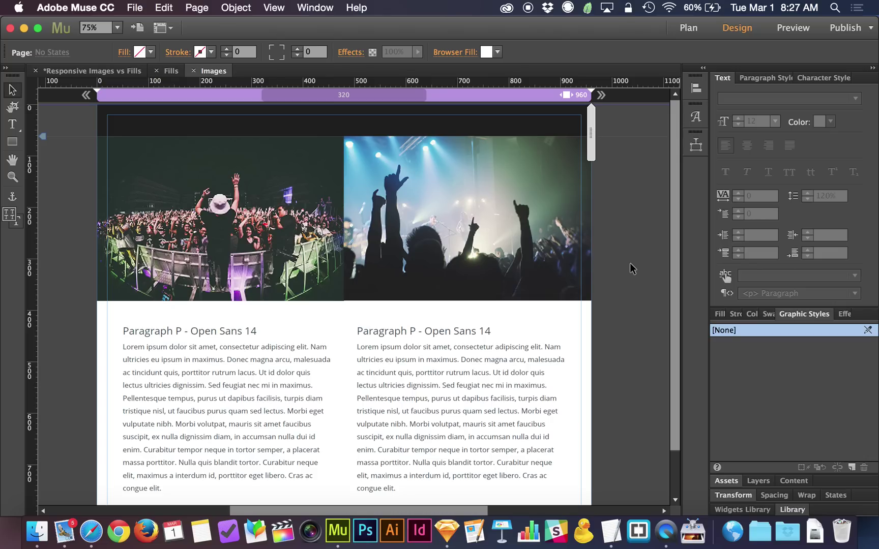
Replace the right concert photo with one from the Music Photos folder, filling the right column
left_click(488, 227)
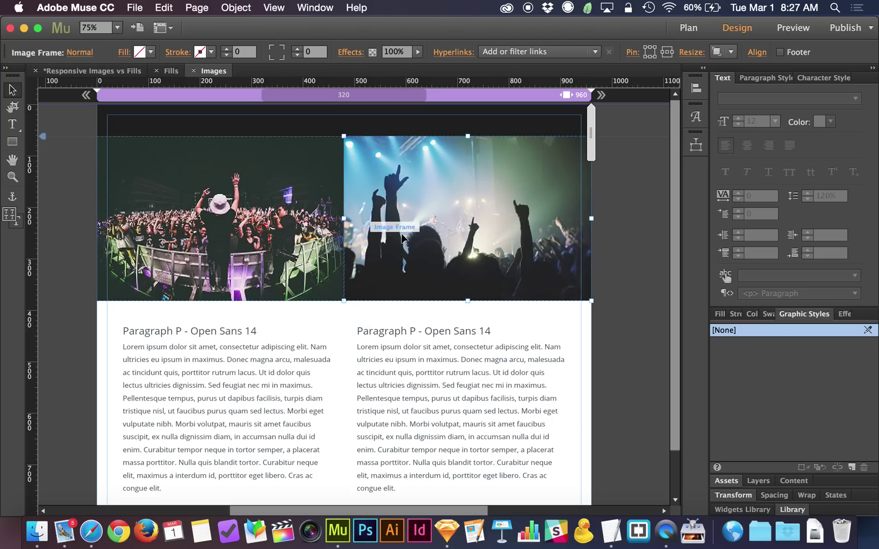
key("Delete")
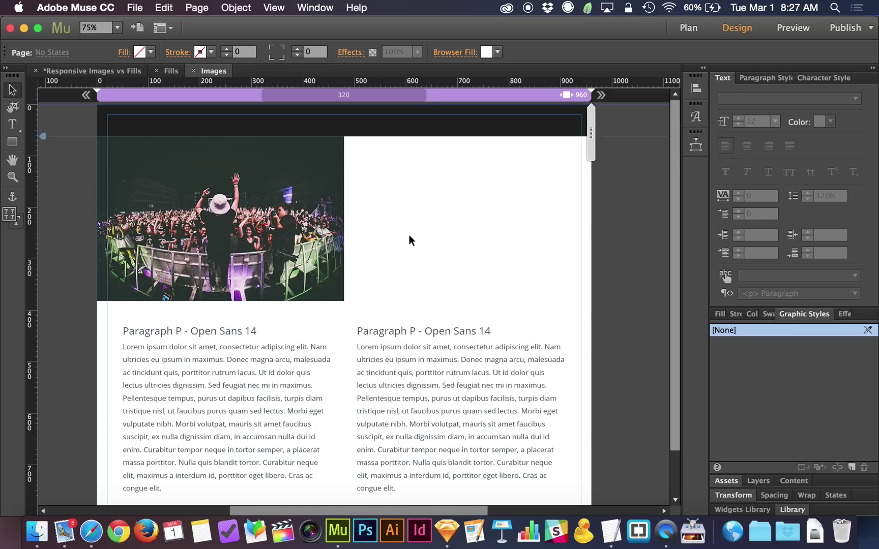
key("ctrl+Up")
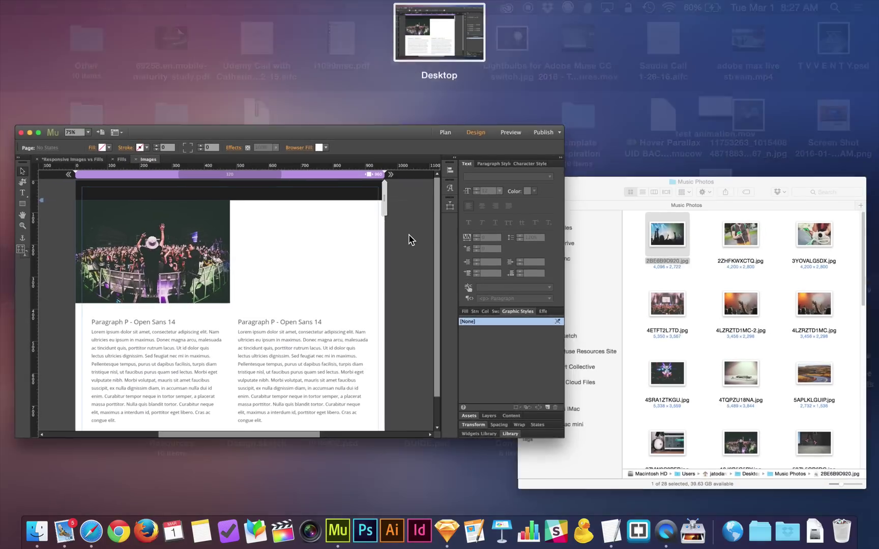
left_click(773, 309)
left_click_drag(531, 104, 195, 159)
left_click(260, 28)
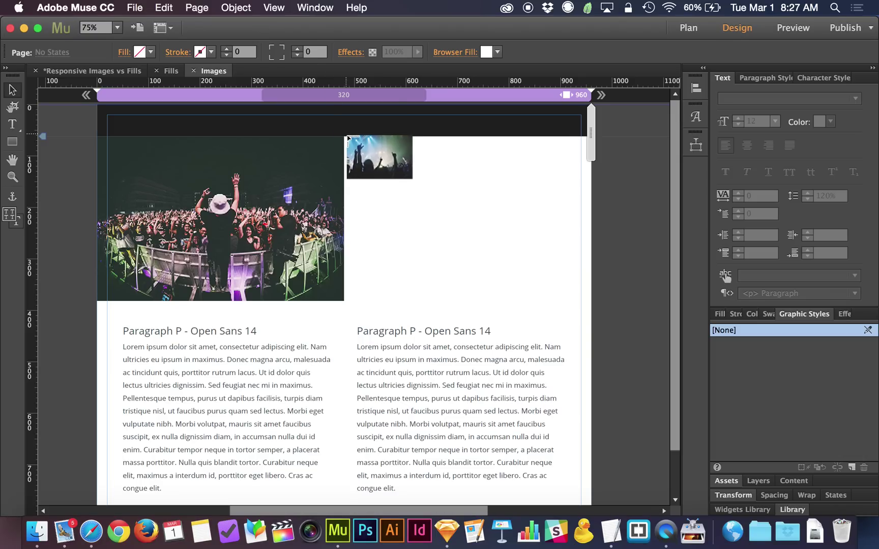
left_click(342, 136)
left_click_drag(342, 136, 547, 308)
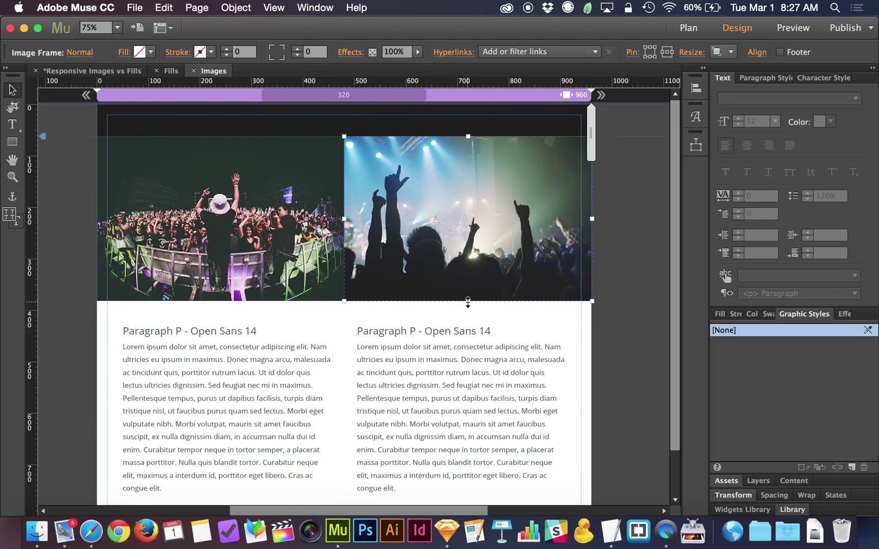
Shrink the new photo from its bottom edge and move it toward the centre
left_click_drag(592, 219, 591, 219)
mouse_move(472, 135)
left_mouse_down()
mouse_move(472, 144)
mouse_move(469, 135)
left_mouse_up()
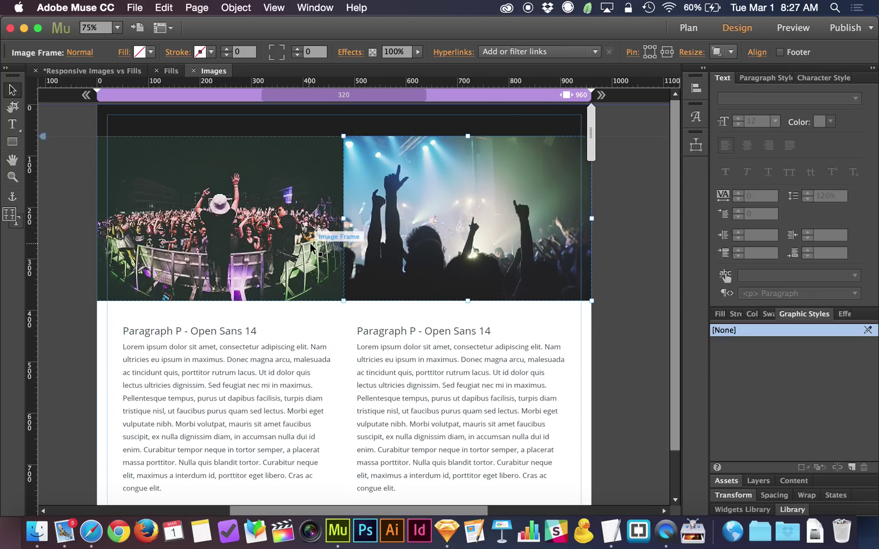
left_click_drag(466, 301, 466, 301)
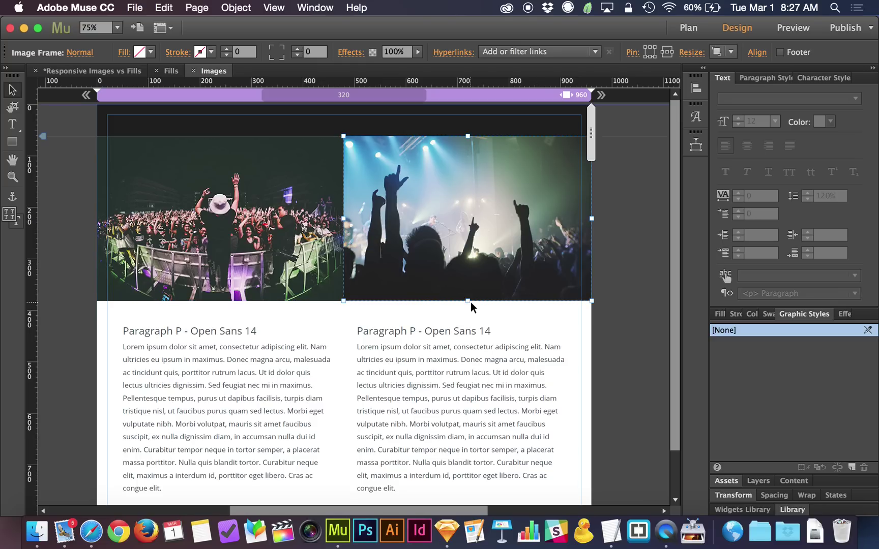
left_click_drag(468, 302, 471, 250)
left_click_drag(425, 210, 384, 237)
Resize the left concert photo and align it flush beside the right one
left_click(275, 263)
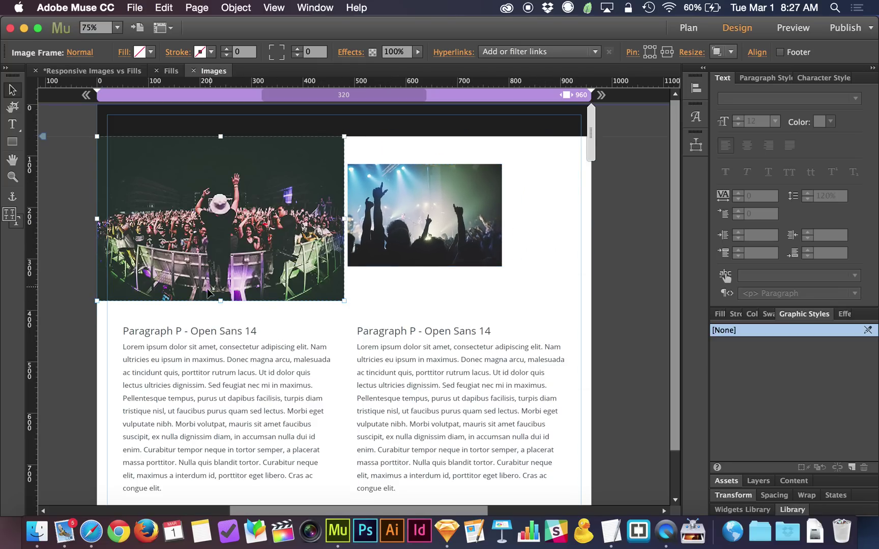
left_click_drag(220, 301, 234, 223)
left_click_drag(235, 182, 298, 209)
left_click_drag(281, 251, 283, 266)
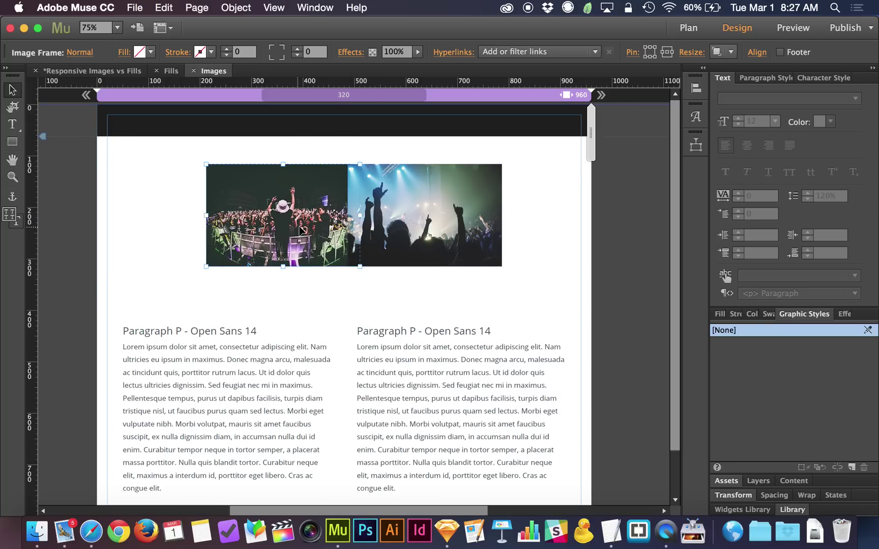
left_click_drag(299, 230, 286, 227)
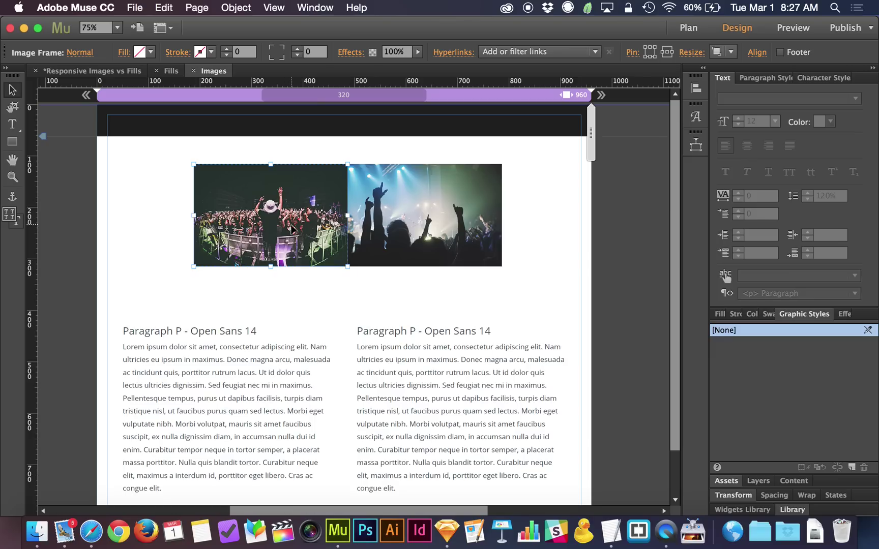
Group both photos, move the group to the top-left corner and scale it across the page width
left_click(406, 224, "shift")
key("super+g")
left_click_drag(410, 223, 311, 201)
left_click_drag(406, 240, 590, 261)
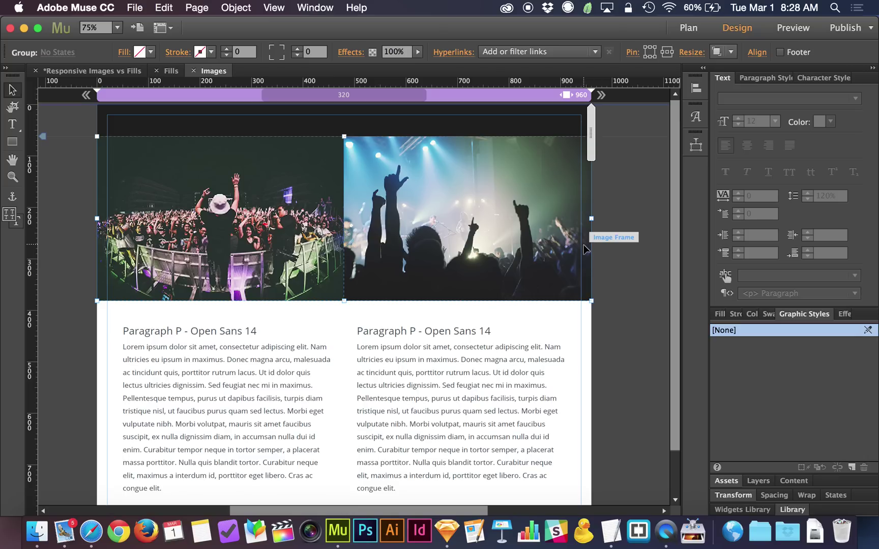
left_click(649, 247)
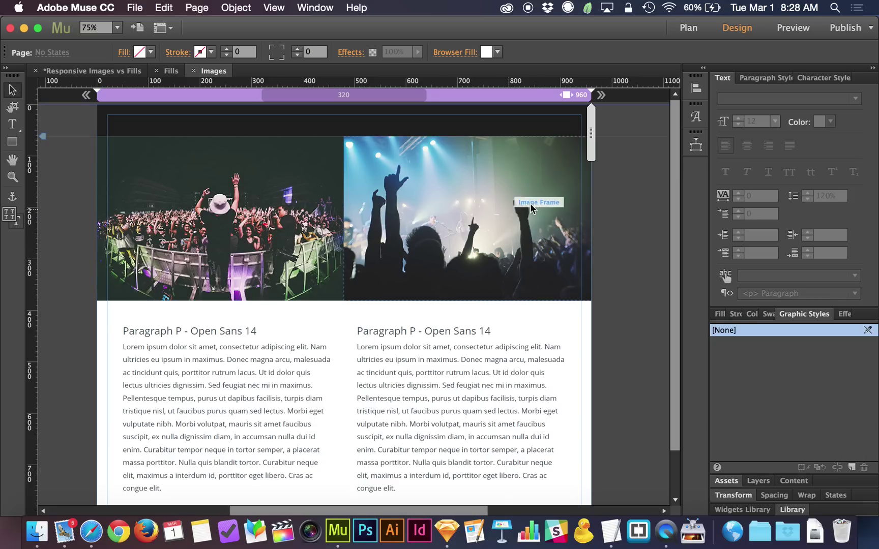
Select both concert photos and keep their Resize setting at Responsive Width and Height
left_click(564, 203)
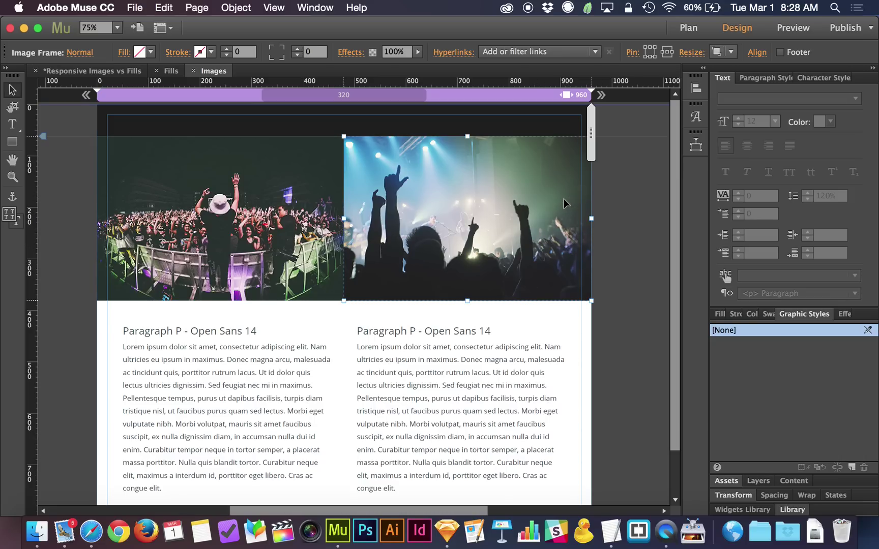
left_click(242, 200, "shift")
left_click(730, 51)
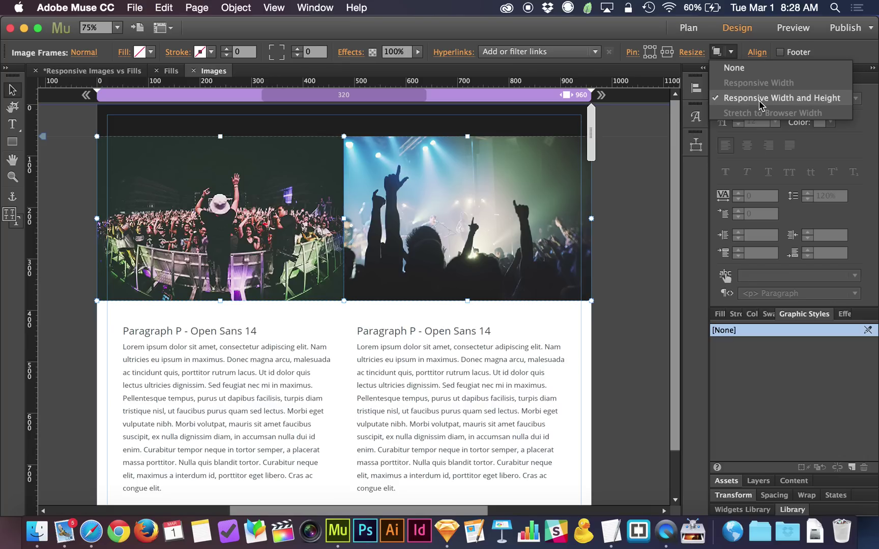
left_click(620, 249)
left_click(613, 282)
key("super+shift+e")
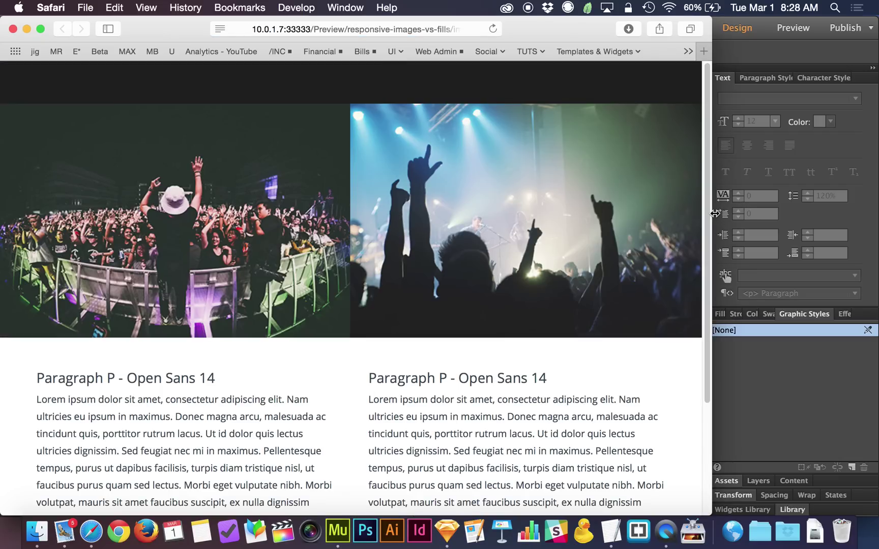
left_click_drag(716, 214, 578, 279)
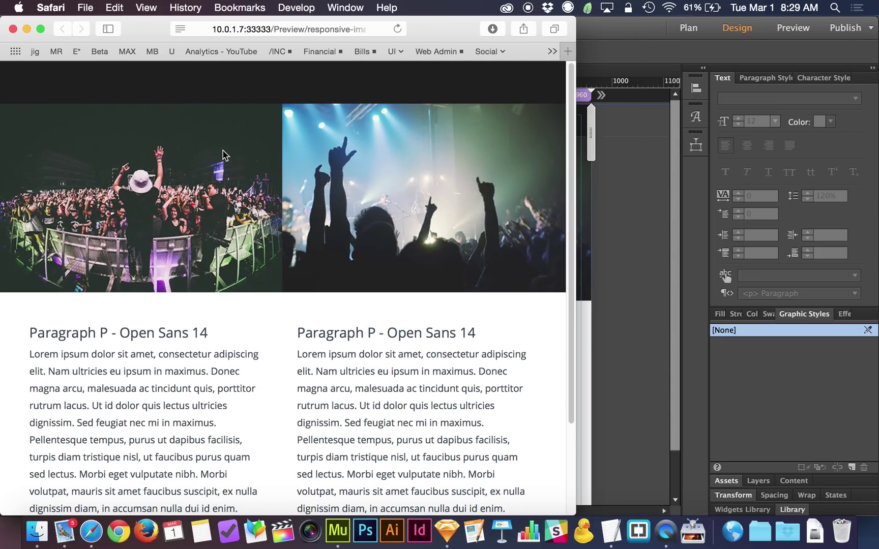
left_click_drag(578, 246, 646, 277)
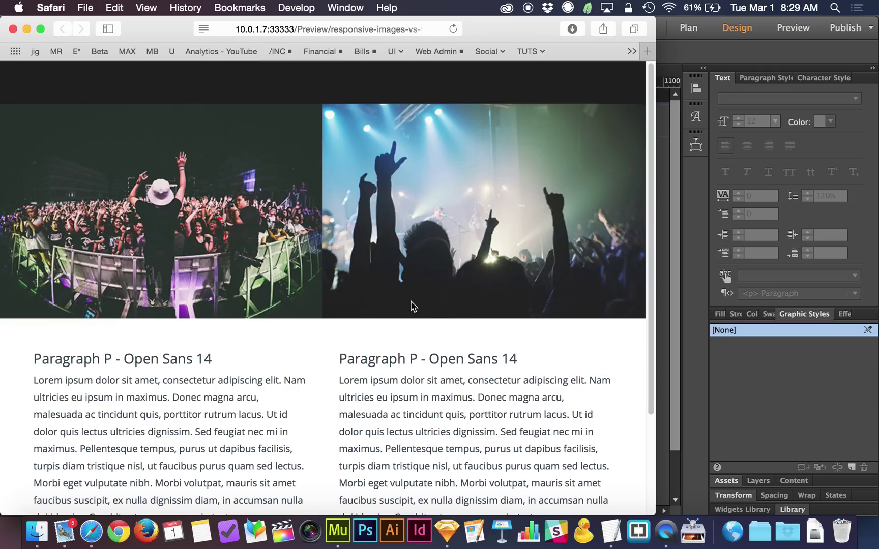
left_click_drag(655, 226, 308, 257)
left_click_drag(444, 224, 608, 141)
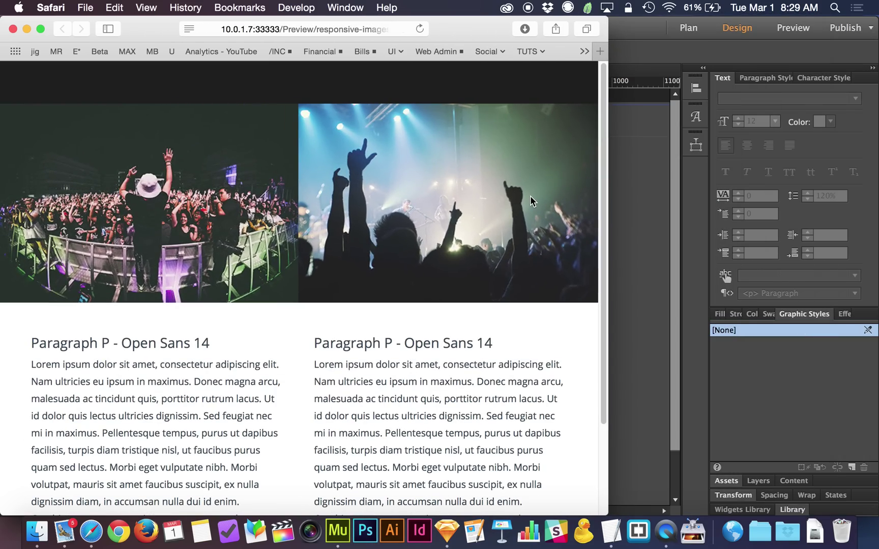
key("super+w")
Delete the left paragraph and the right concert photo
left_click(198, 400)
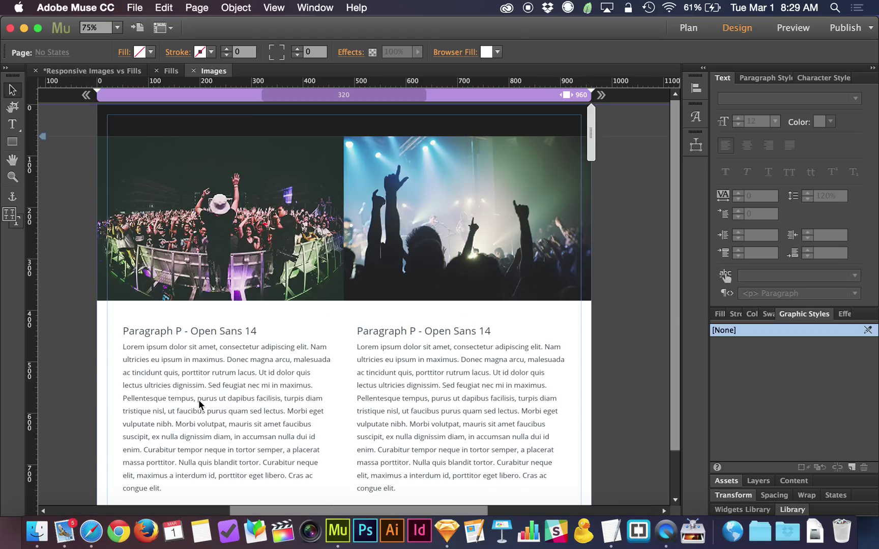
left_click(199, 400)
key("Delete")
left_click(571, 248)
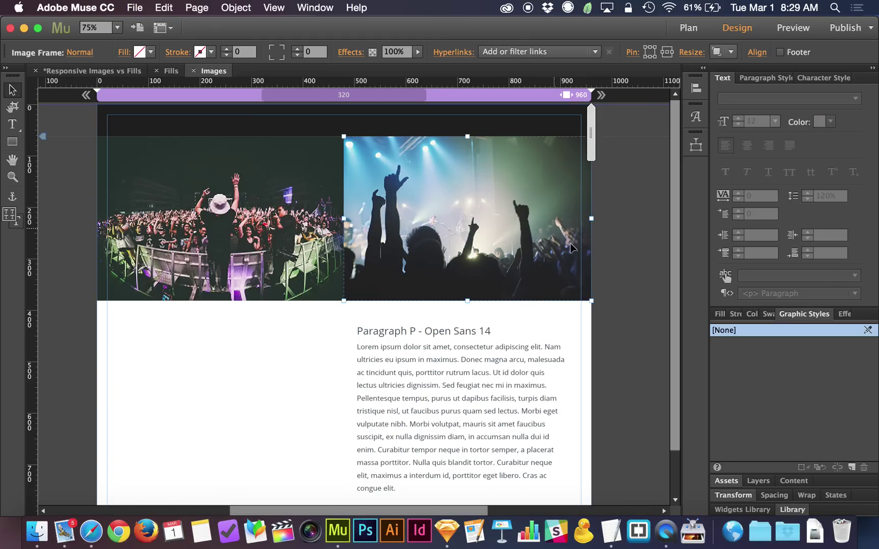
key("Delete")
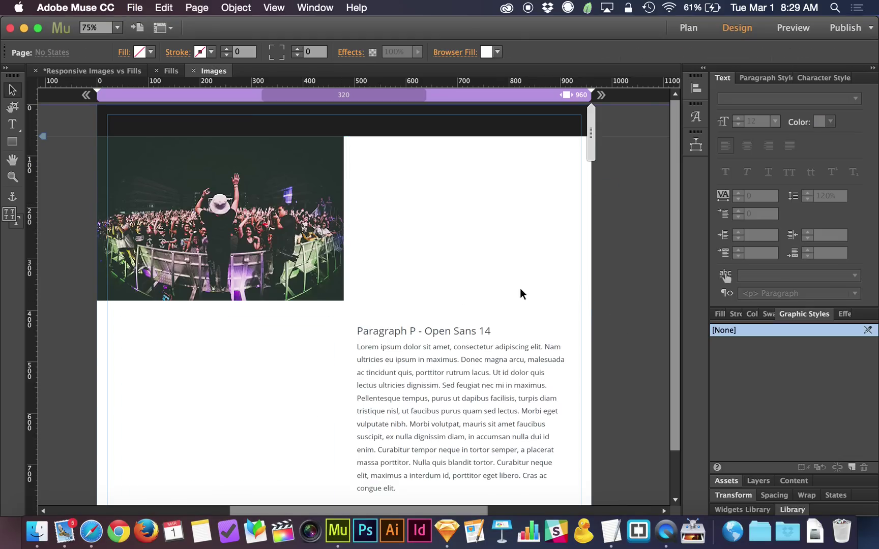
Move the remaining paragraph up beside the photo and preview the page in the browser
left_click_drag(421, 389, 422, 215)
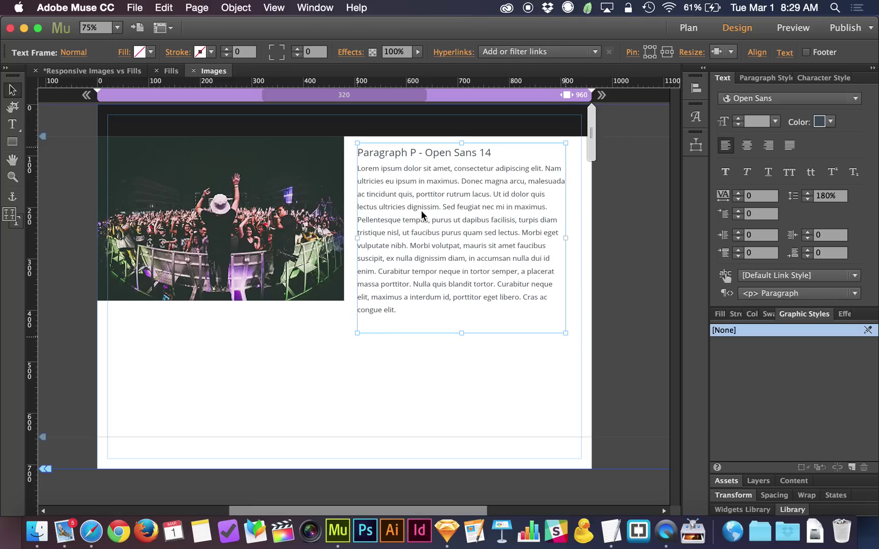
left_click(542, 413)
key("super+shift+e")
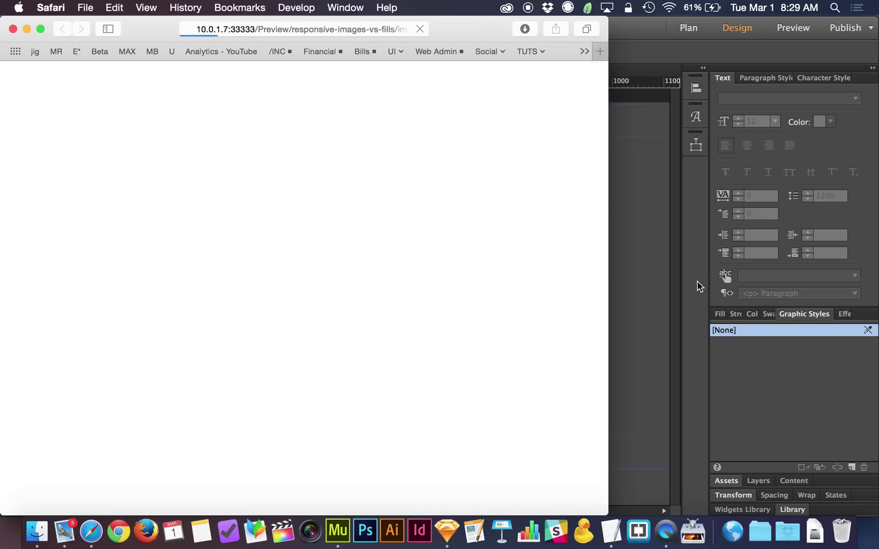
Narrow the Safari preview window to test the layout, then close the preview
left_click_drag(610, 216, 764, 325)
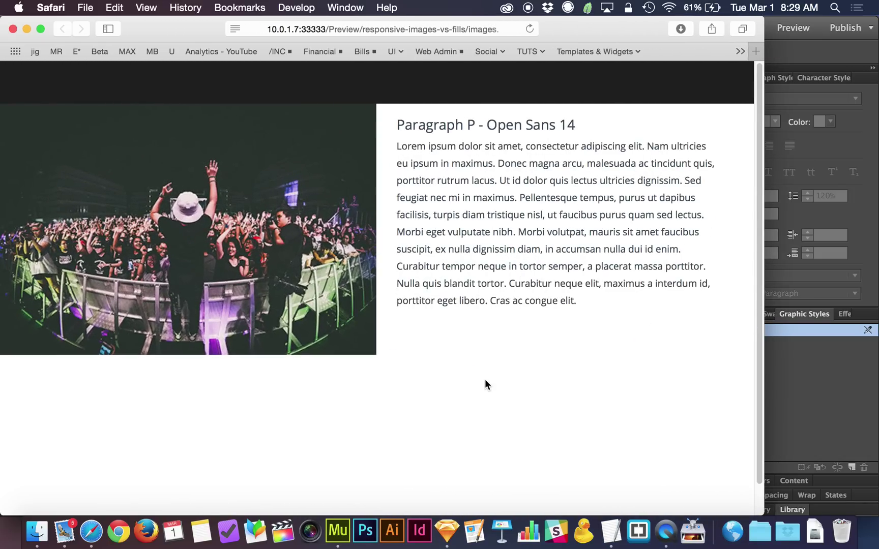
key("super+w")
On the Fills page, draw a rectangle in the space beside the concert photo
left_click(483, 399)
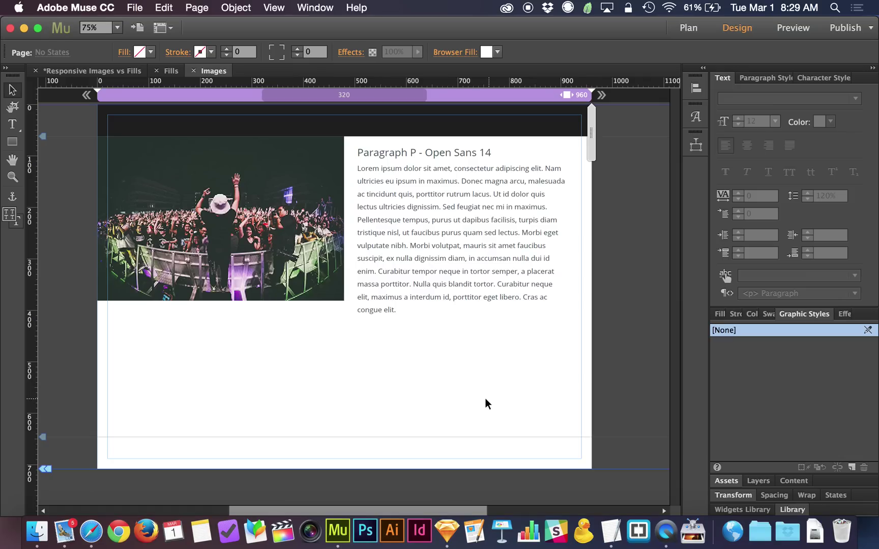
left_click(171, 73)
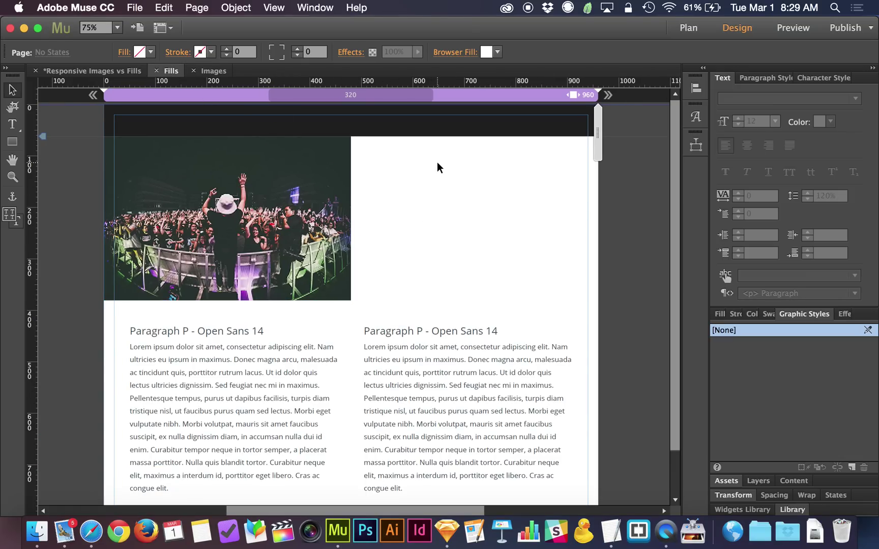
left_click(12, 141)
mouse_move(351, 136)
left_mouse_down()
mouse_move(458, 182)
mouse_move(580, 259)
mouse_move(598, 300)
left_mouse_up()
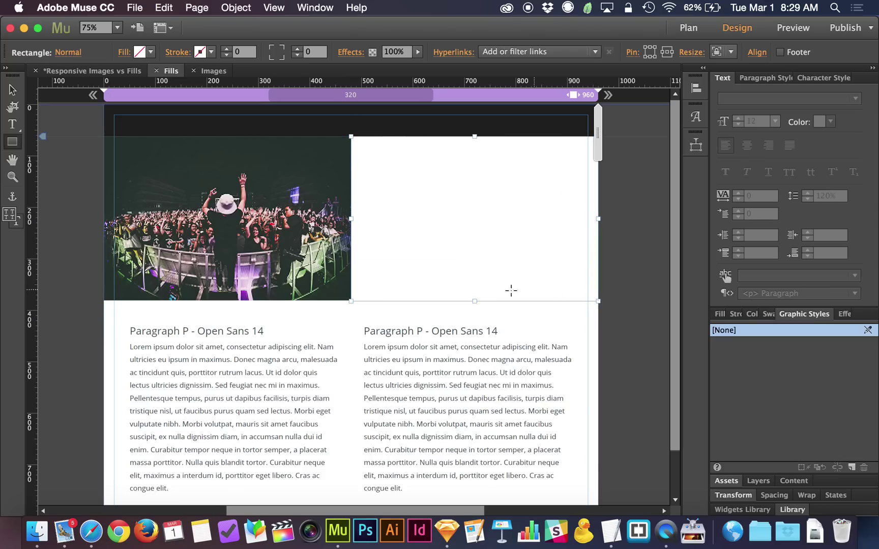
Confirm the new rectangle measures 480×320 and check its Fill options
key("v")
left_click(473, 301)
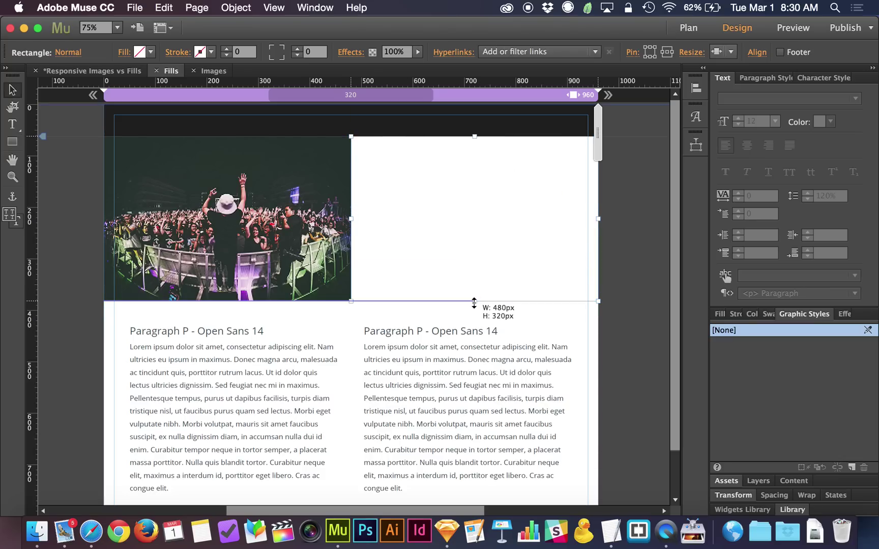
left_click_drag(475, 139, 475, 138)
left_click_drag(600, 221, 598, 221)
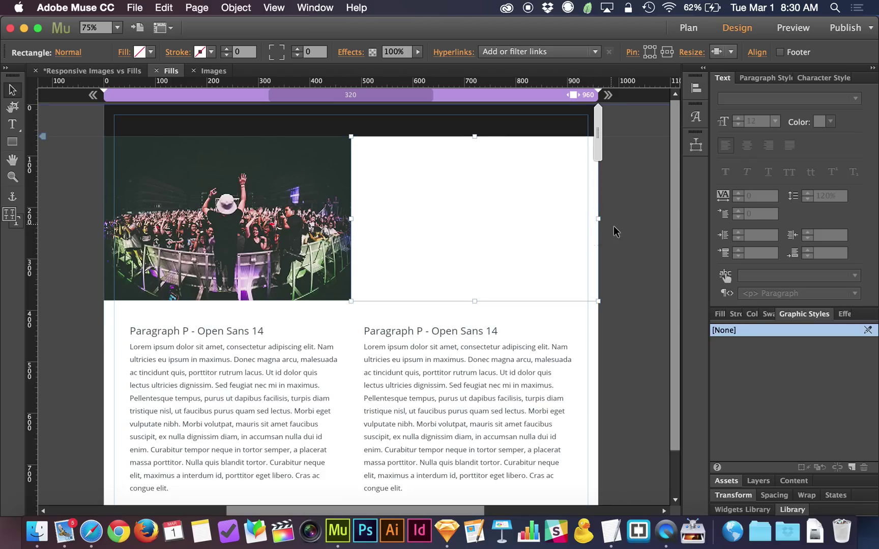
left_click(123, 52)
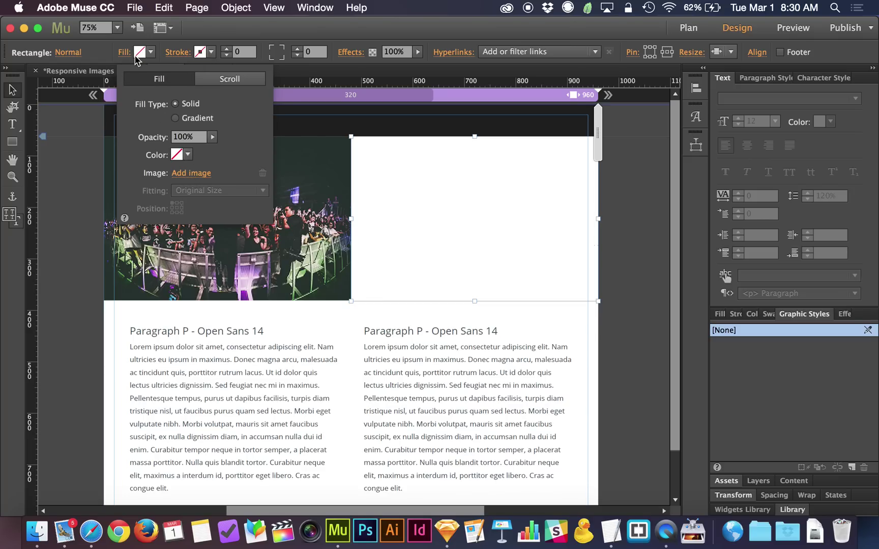
key("ctrl+Up")
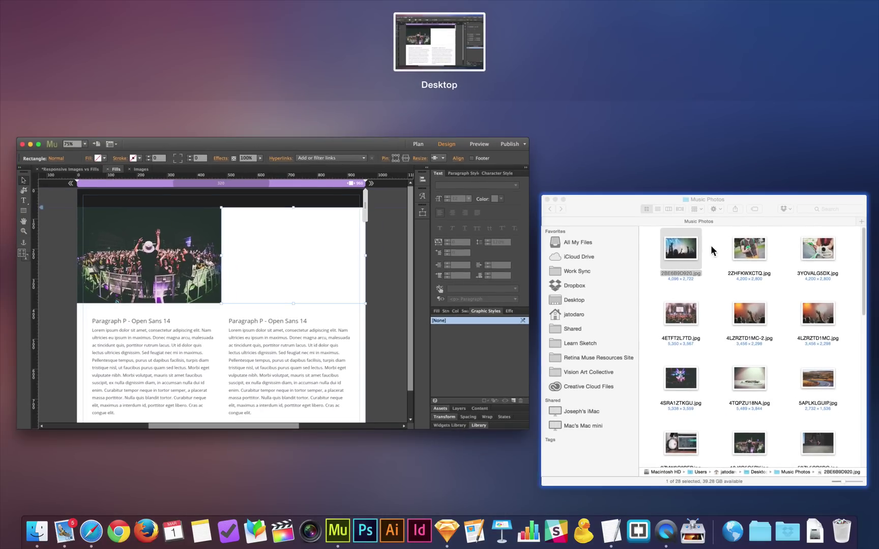
Drop 2BE6B9D920.jpg from the Music Photos folder onto the Muse page and shift it right
left_click(715, 250)
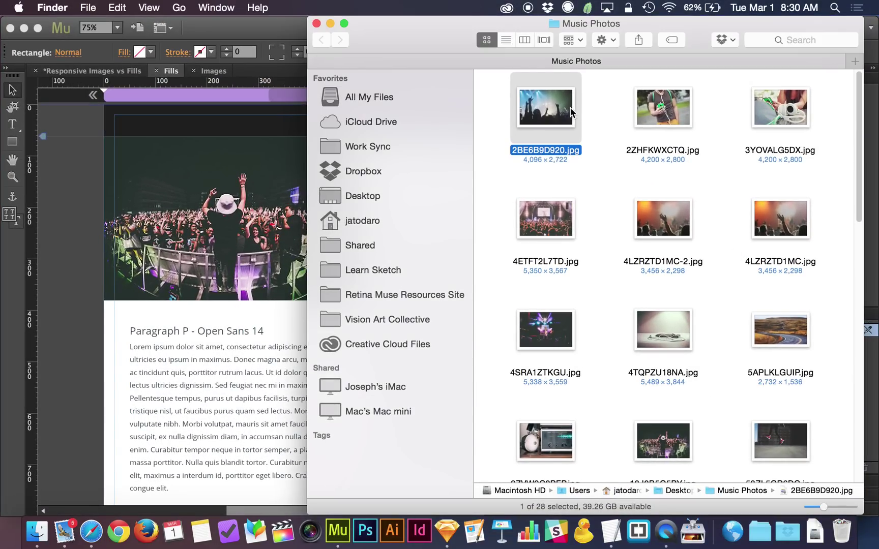
left_click_drag(573, 112, 194, 334)
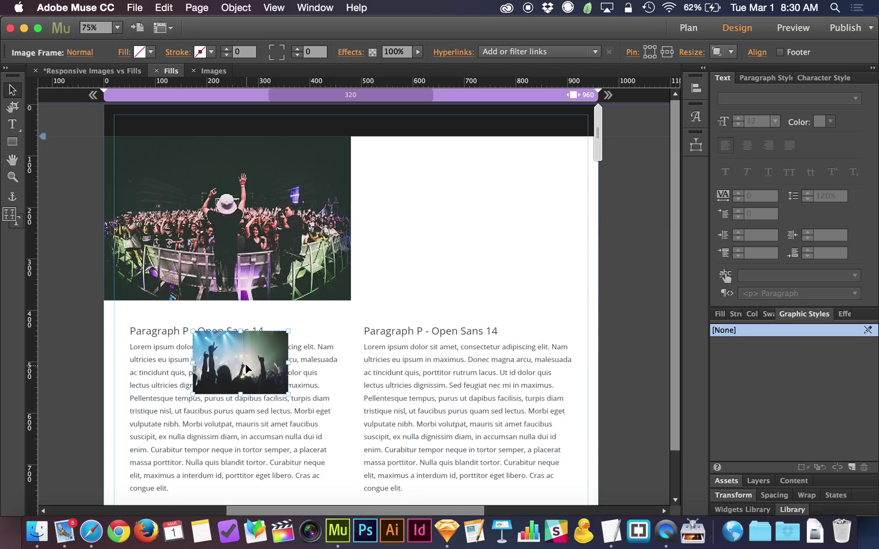
left_click_drag(247, 370, 332, 374)
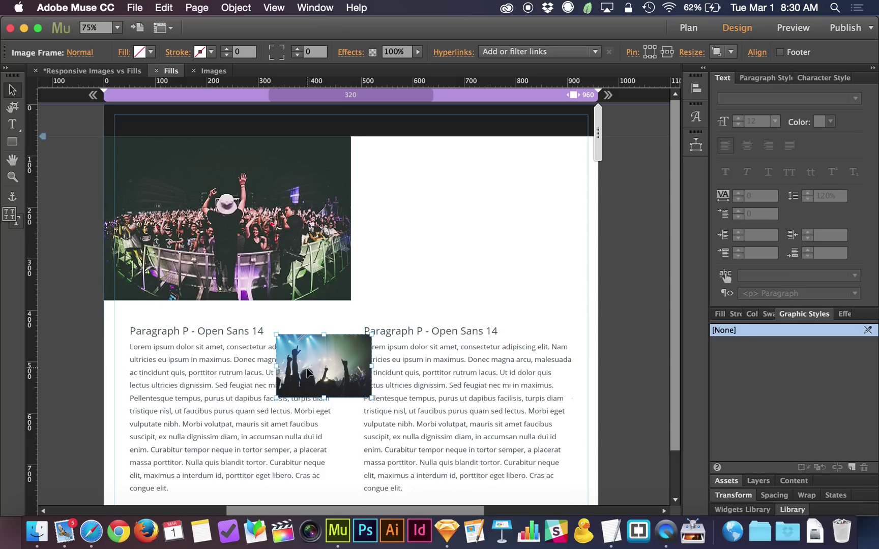
Cut the placed photo and paste it as the empty rectangle's background image
key("BackSpace")
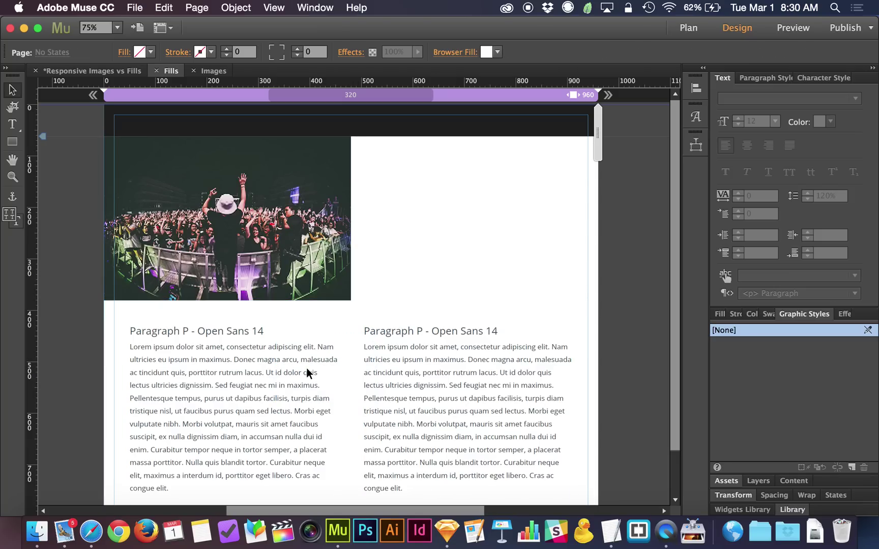
left_click(468, 198)
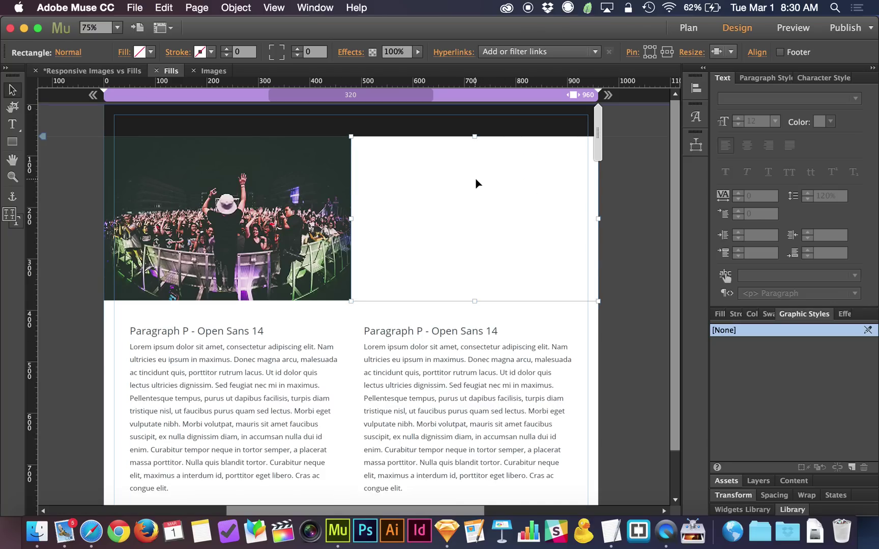
right_click(477, 183)
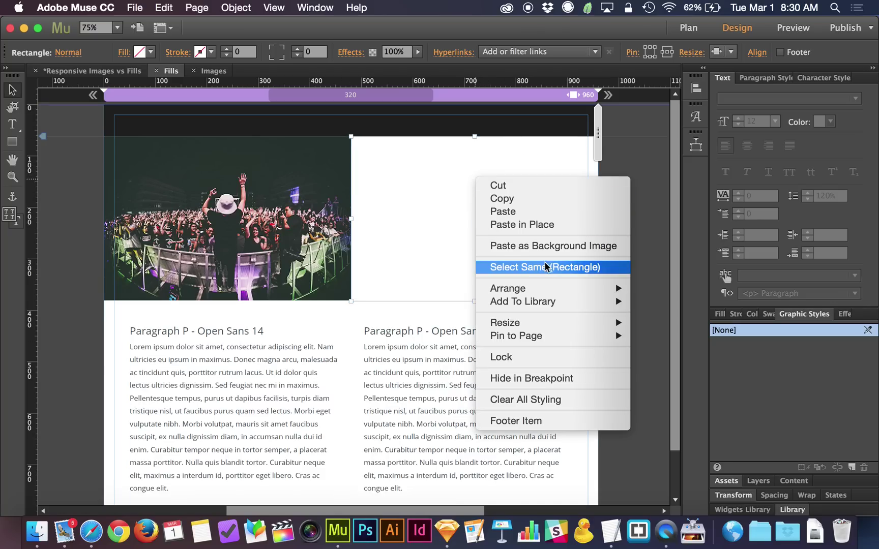
left_click(555, 249)
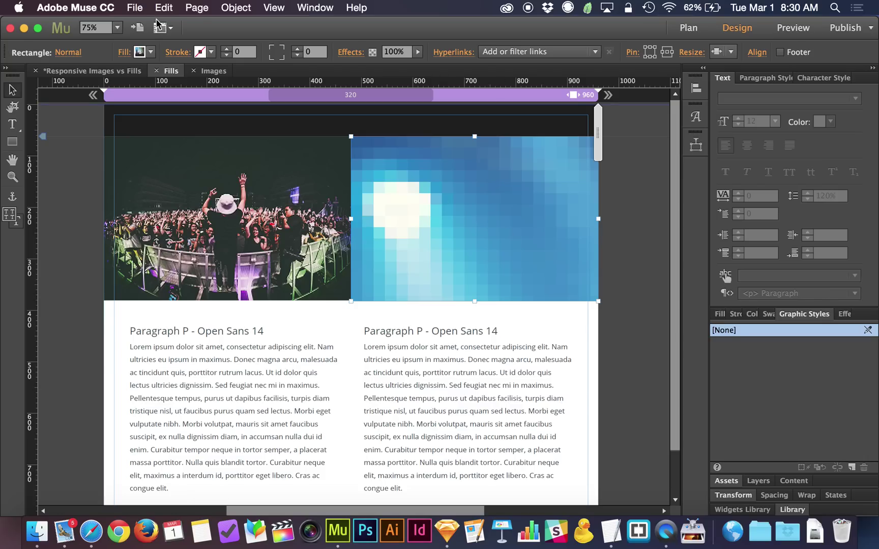
Set the rectangle's fill fitting to Scale To Fill and preview the page in the browser
left_click(122, 52)
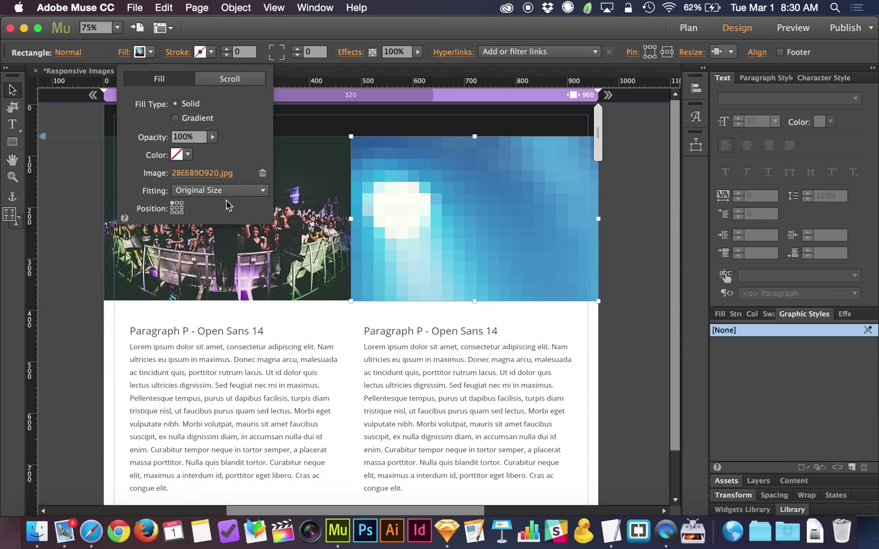
left_click(245, 190)
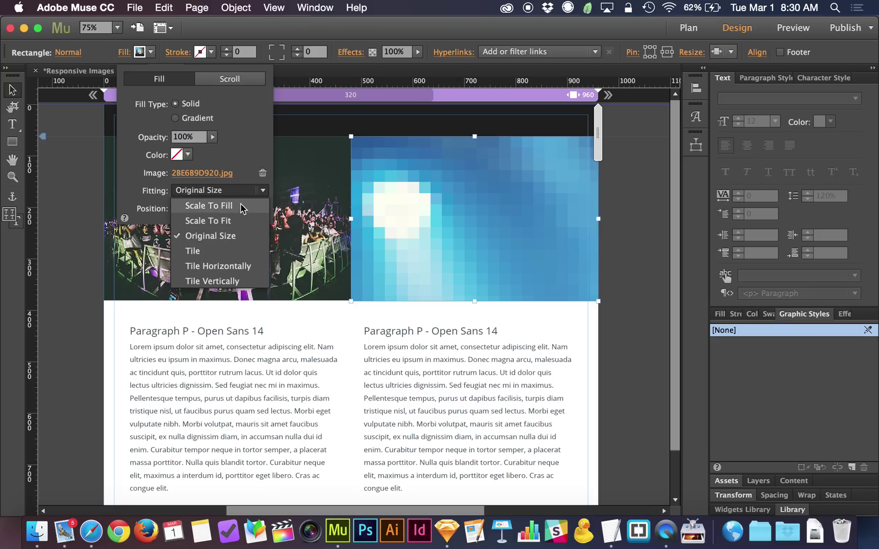
left_click(242, 206)
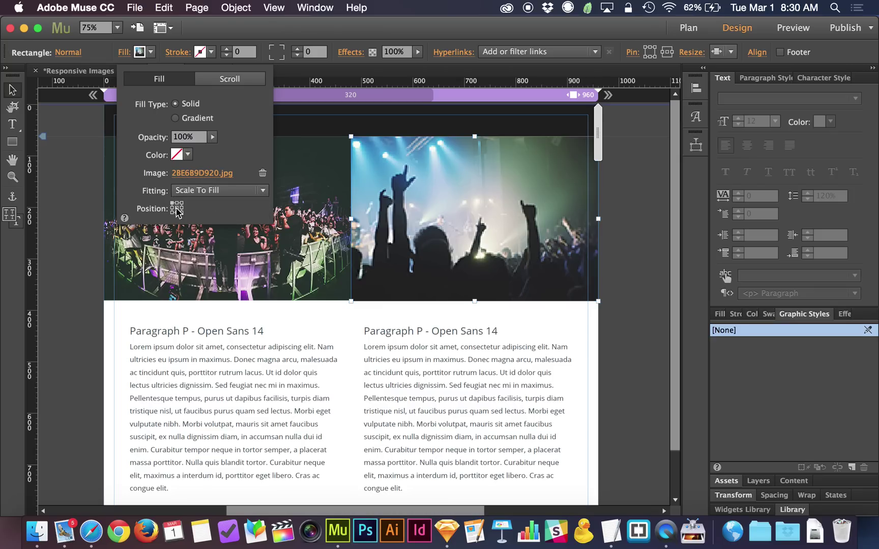
left_click(621, 315)
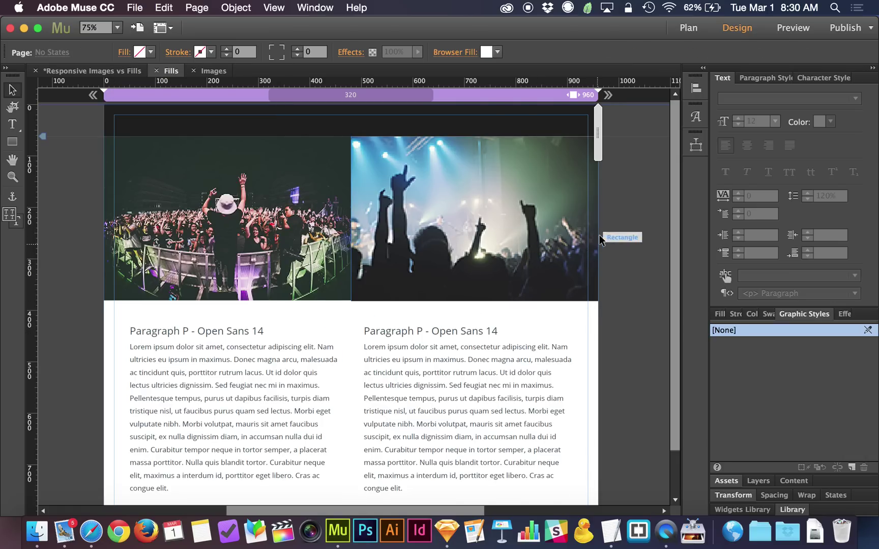
key("super+shift+e")
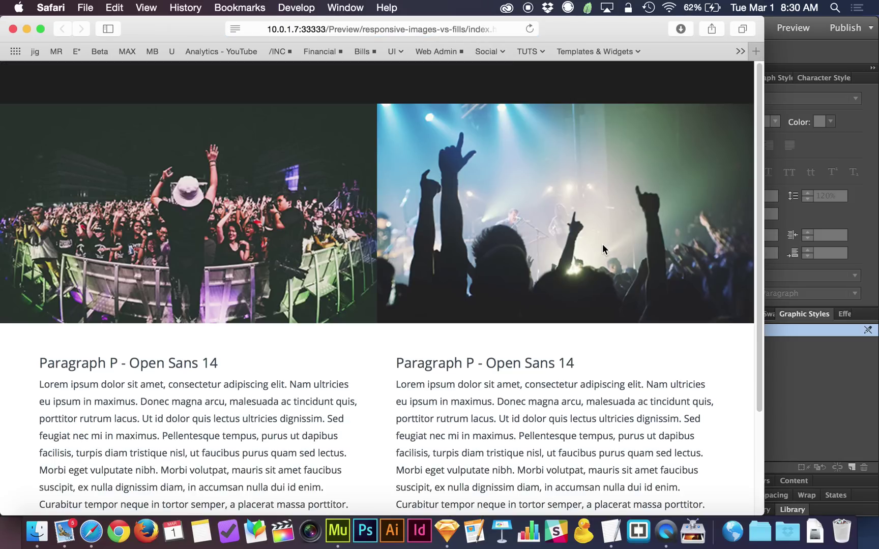
key("super+q")
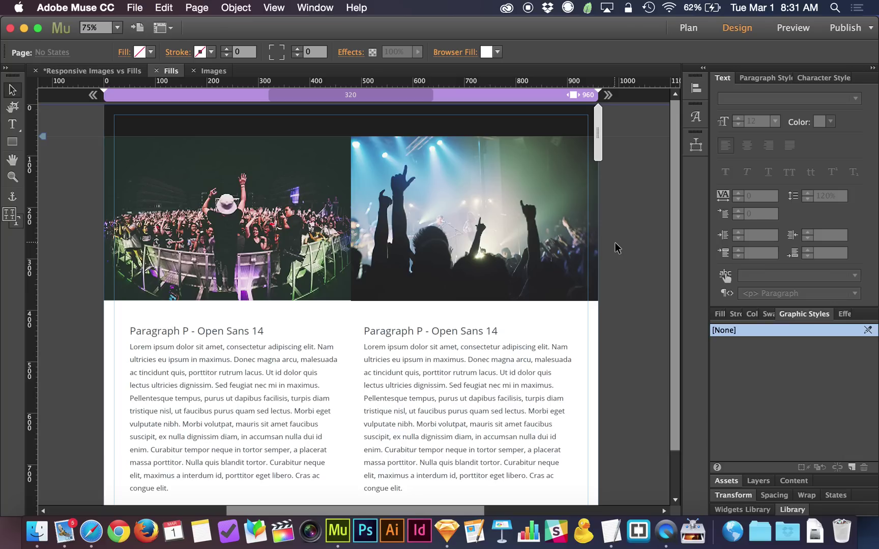
left_click(305, 227)
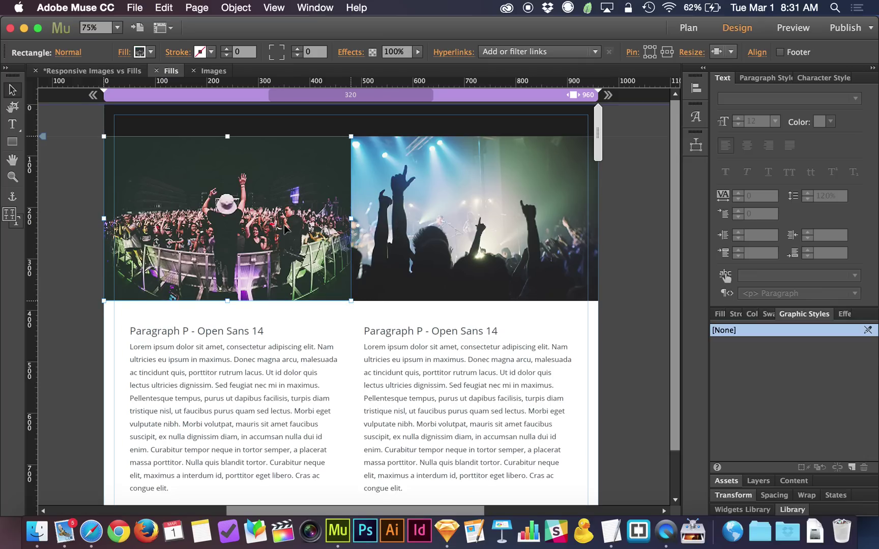
left_click(425, 206, "shift")
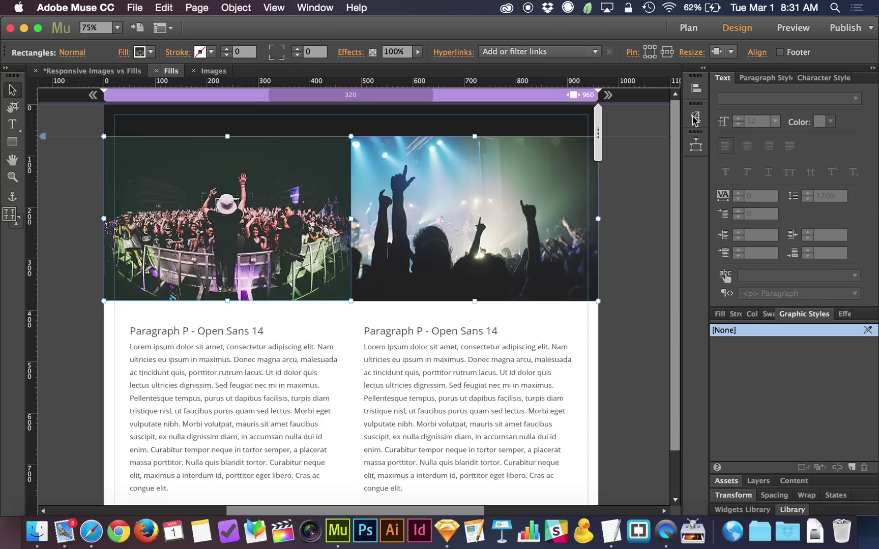
left_click(730, 51)
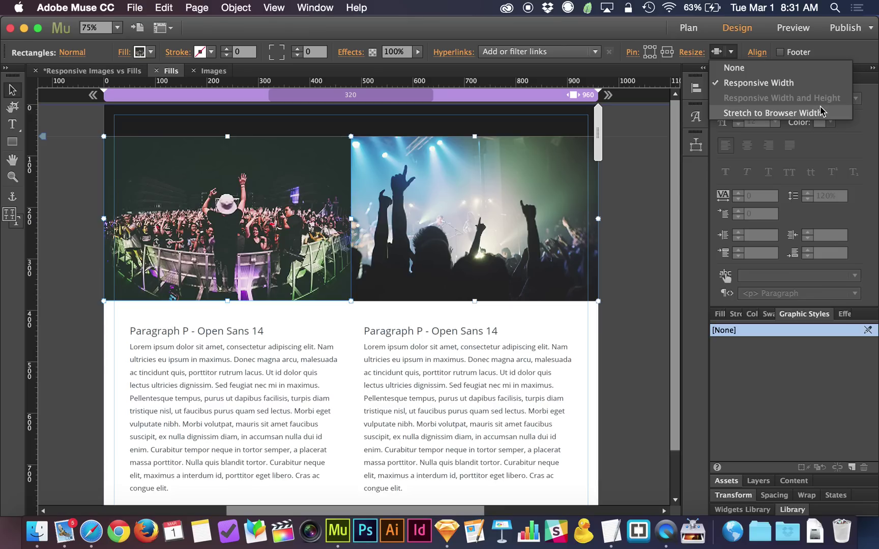
left_click(662, 206)
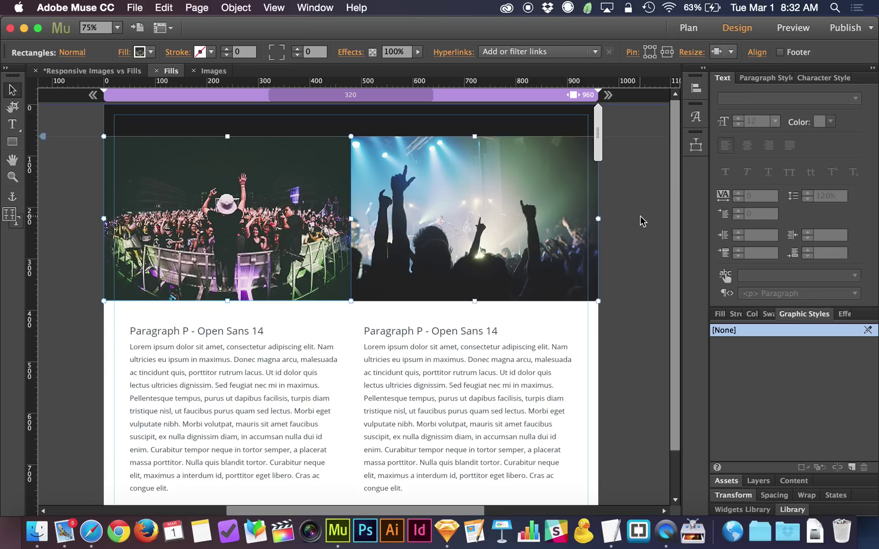
left_click(622, 110)
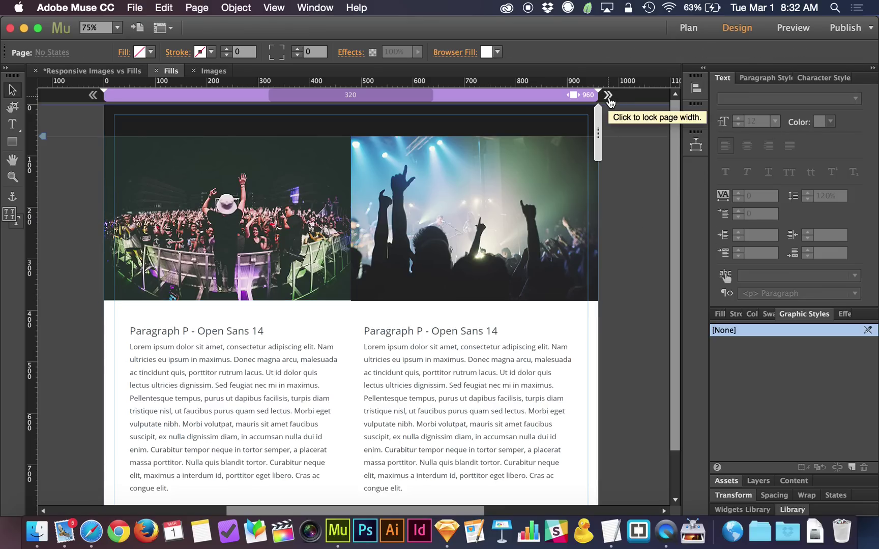
Toggle the page-width lock in the breakpoint bar, ending with the width locked
left_click(608, 96)
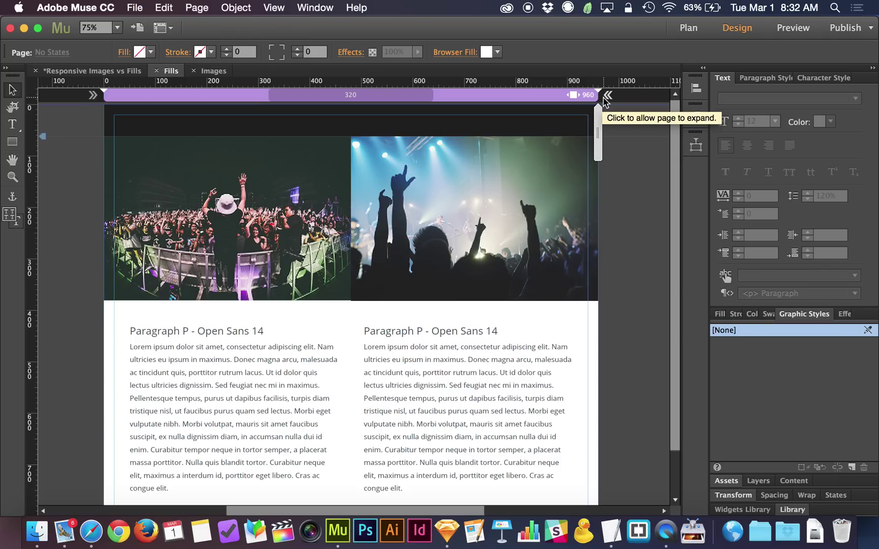
left_click(606, 95)
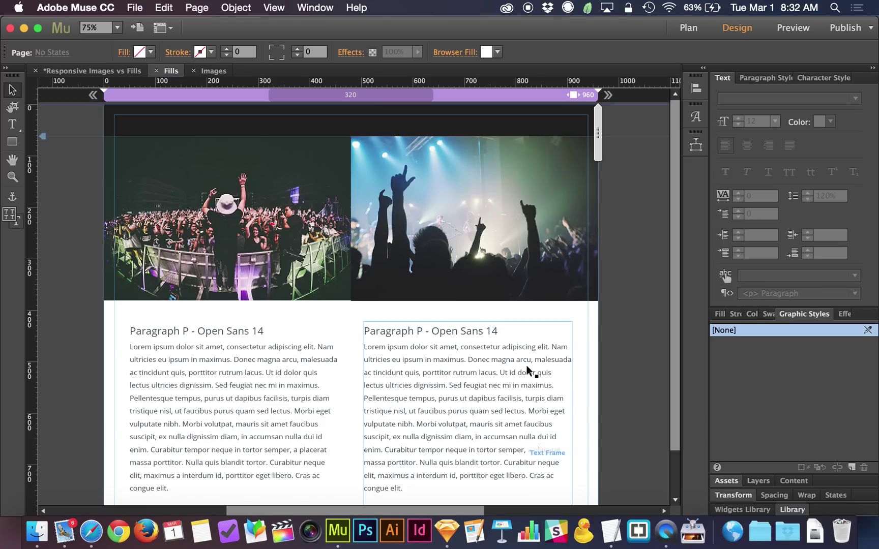
left_click(609, 98)
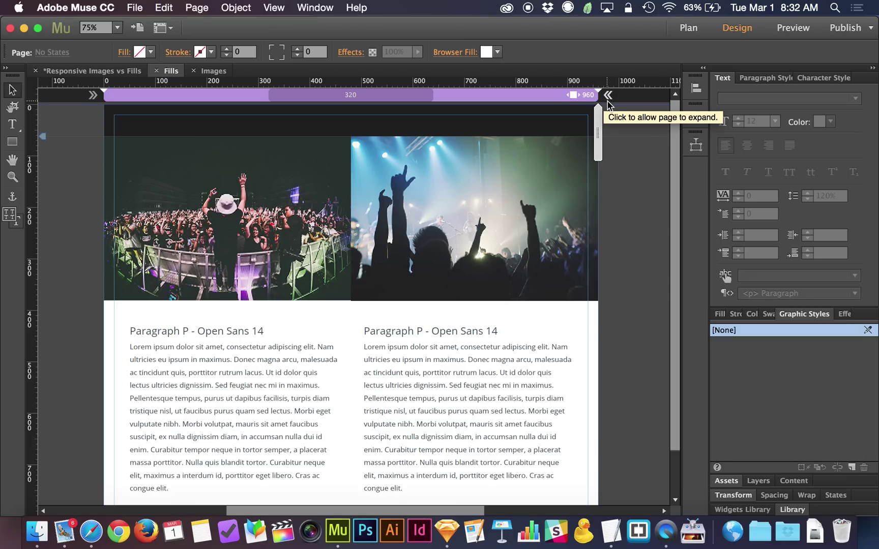
Stretch the page wider and inspect the left photo's resize options without changes
left_click_drag(598, 124, 624, 125)
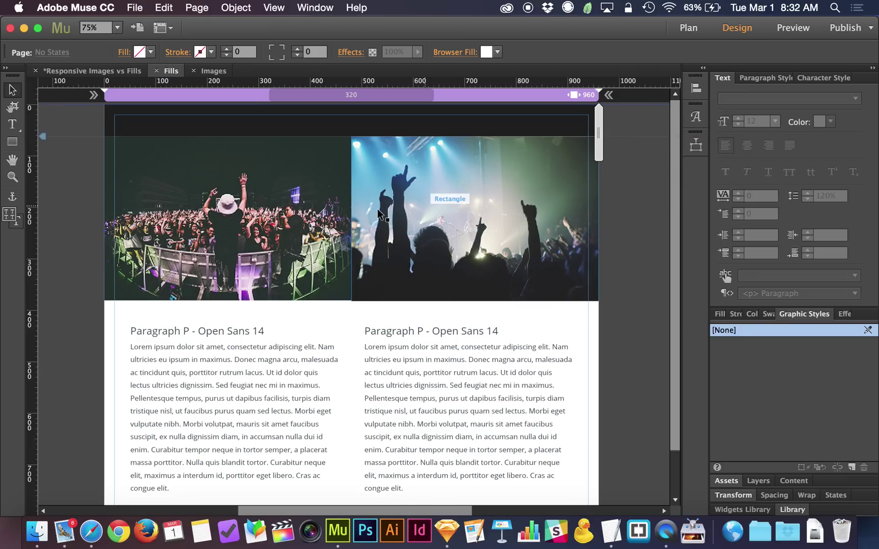
left_click(321, 223)
left_click(731, 52)
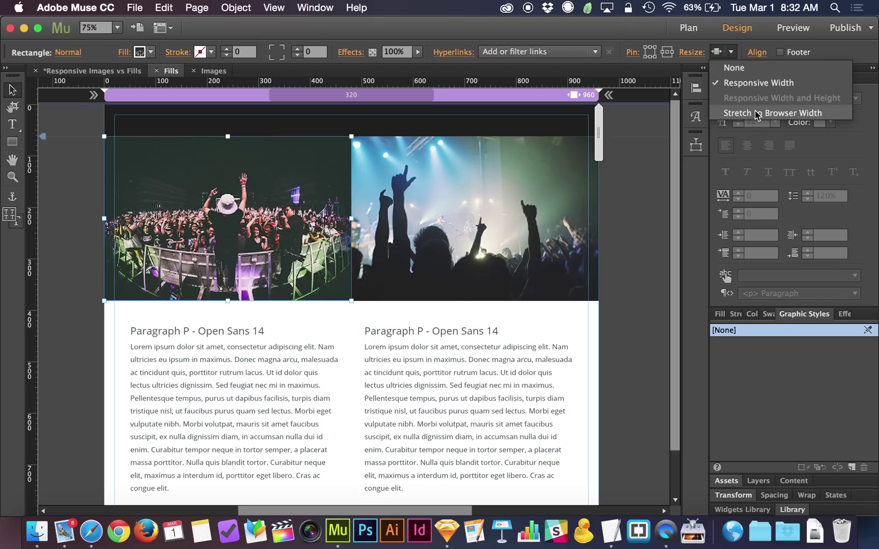
left_click(606, 43)
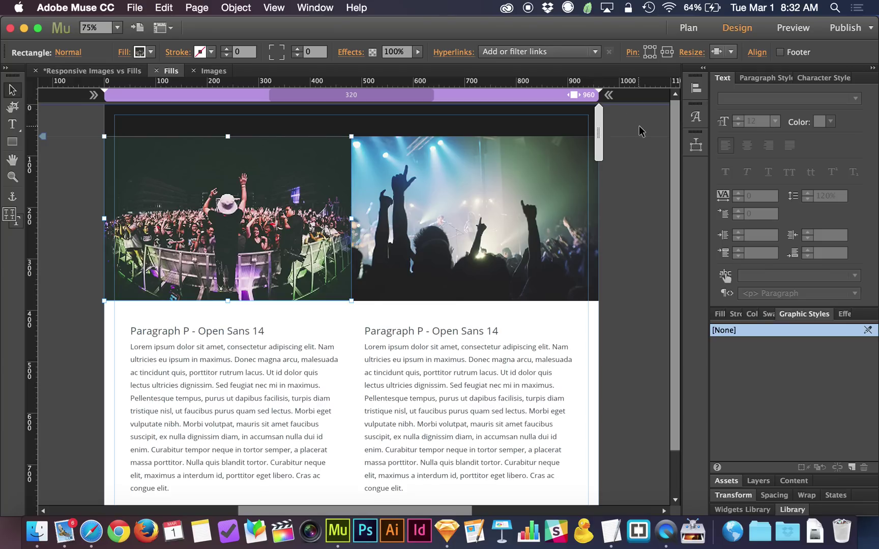
Keep both concert photos at Responsive Width, deselect them and preview in the browser
left_click(529, 173, "shift")
left_click(730, 51)
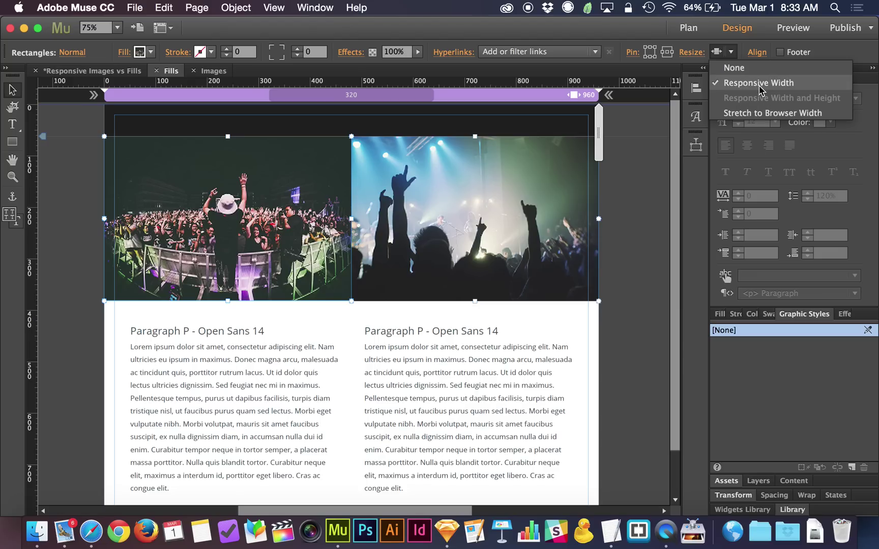
left_click(733, 52)
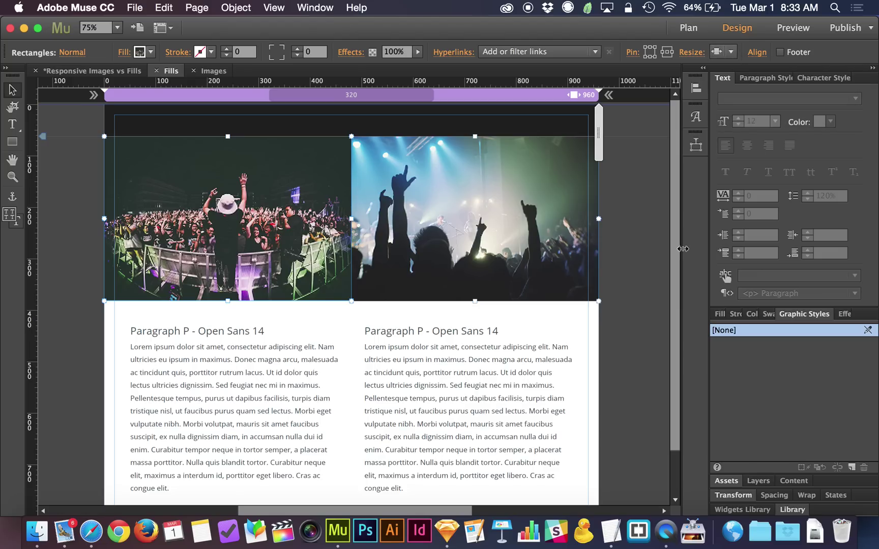
left_click(731, 52)
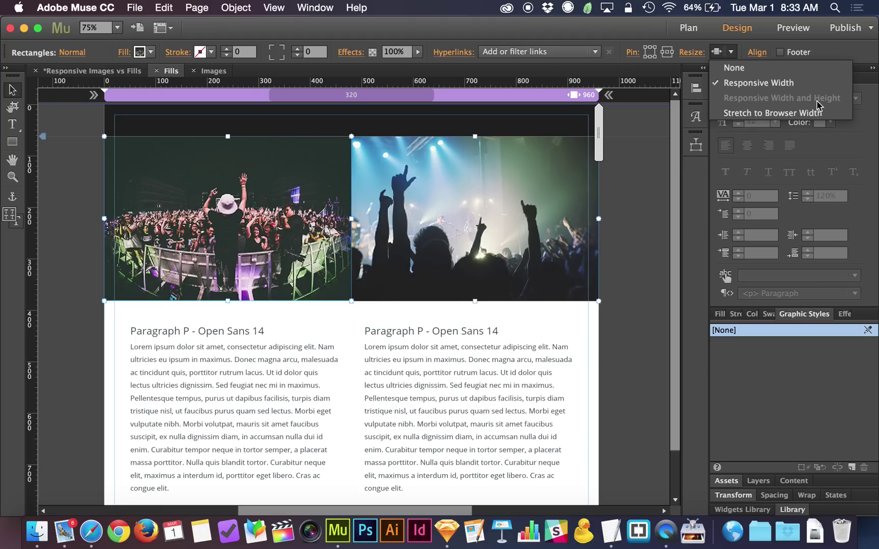
left_click(731, 52)
left_click(636, 186)
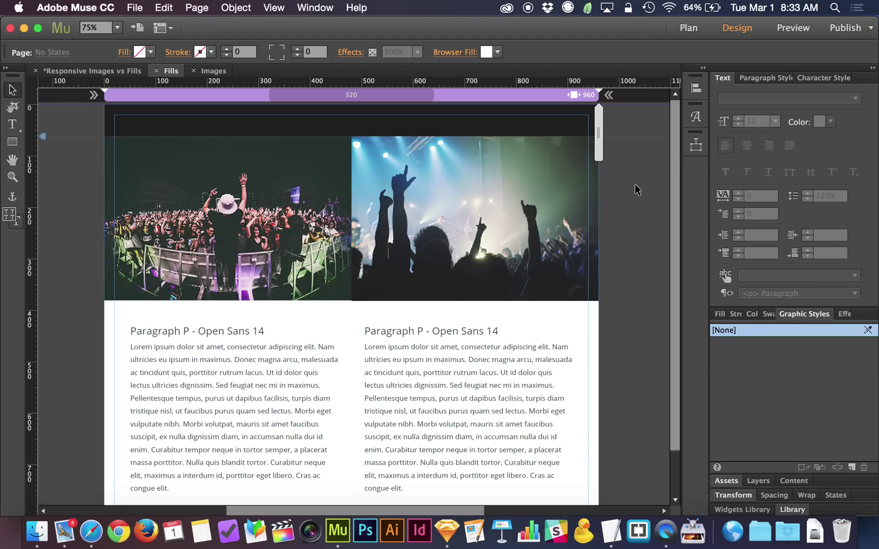
key("super+alt+e")
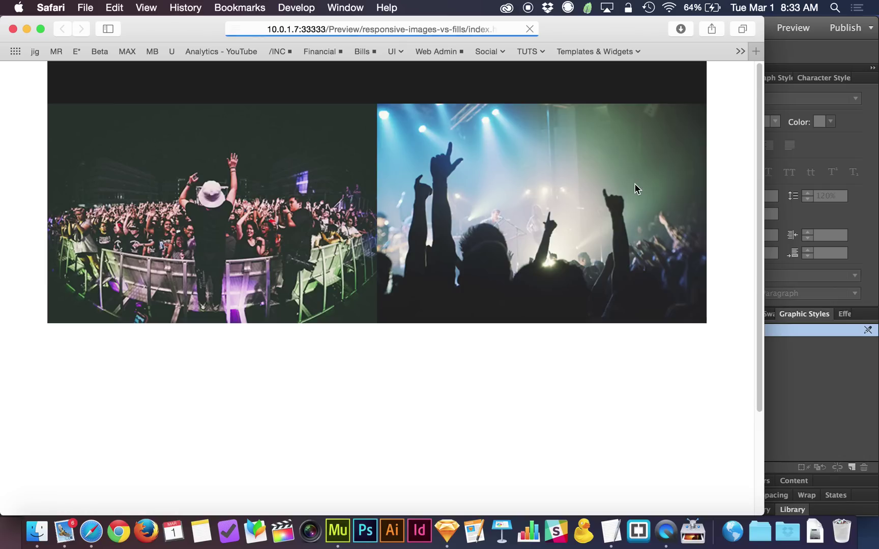
Narrow and widen the Safari preview repeatedly to watch both concert photos scale, then return to Muse
left_click_drag(763, 176, 597, 287)
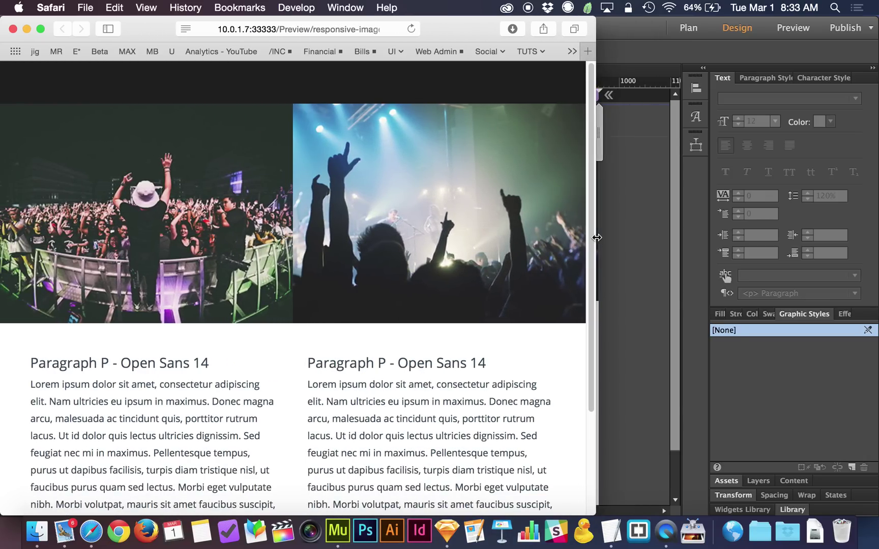
left_click_drag(597, 237, 424, 298)
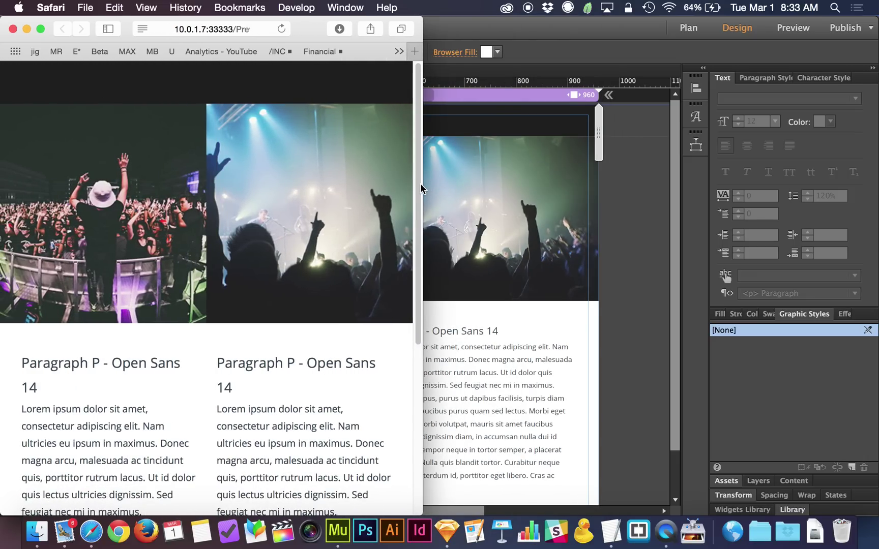
left_click_drag(418, 186, 492, 208)
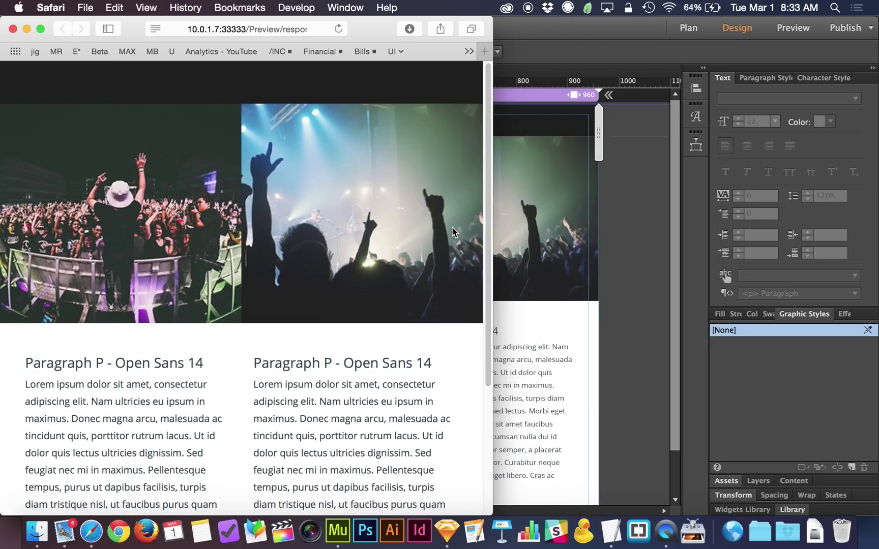
left_click_drag(493, 219, 792, 203)
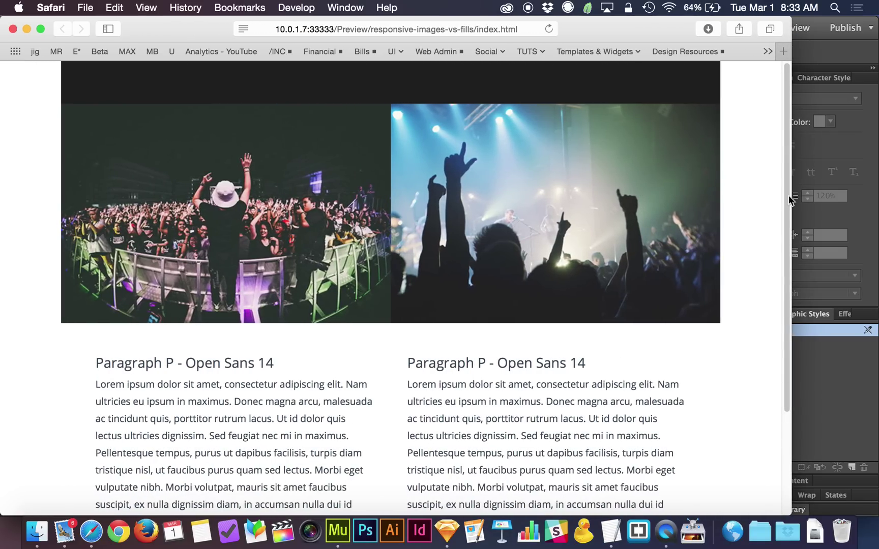
left_click_drag(791, 199, 407, 229)
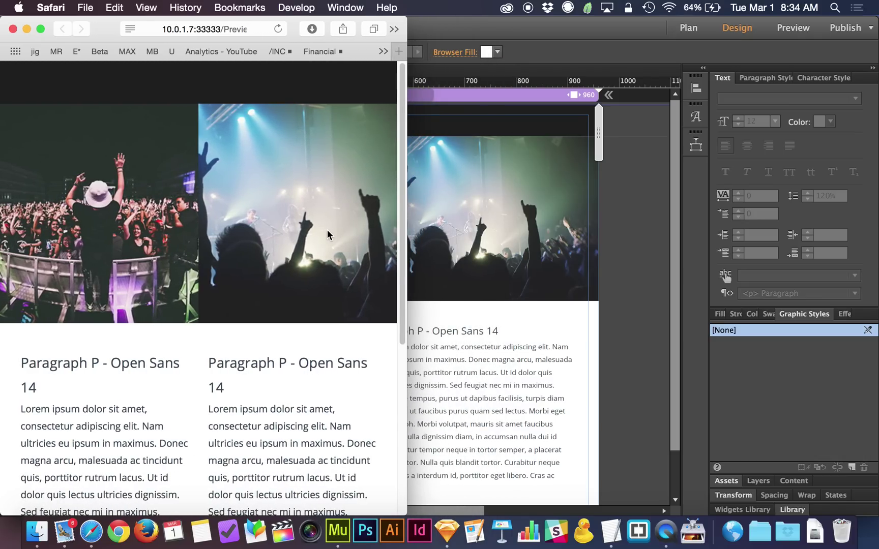
left_click(626, 234)
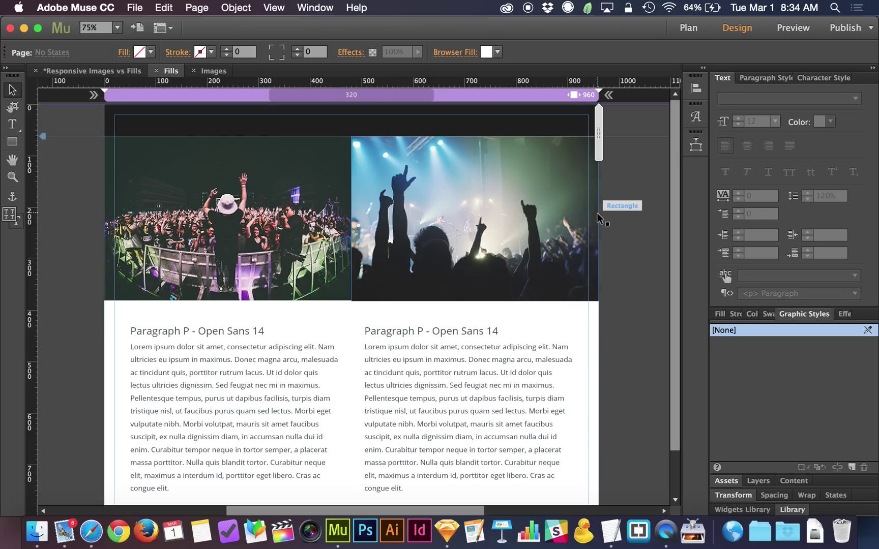
Inspect the Fill settings of both concert photos, then cancel the Export HTML dialog
left_click(506, 212)
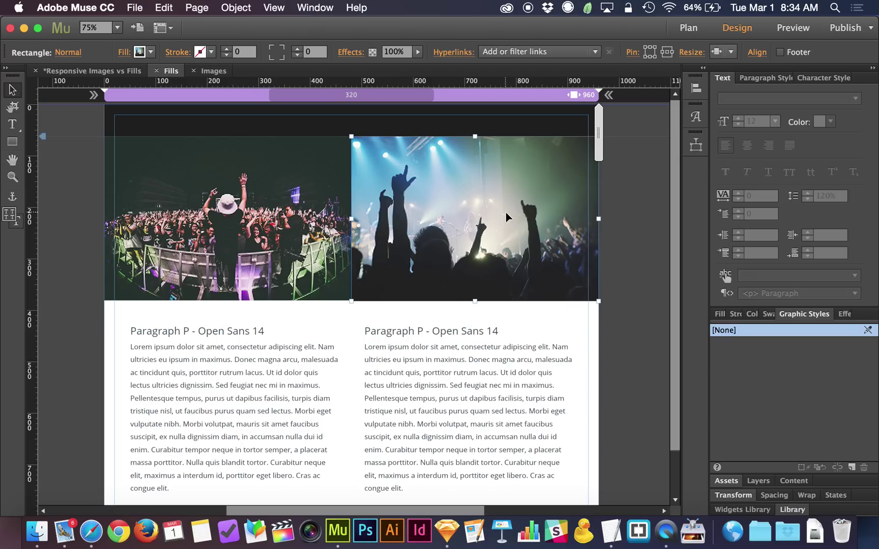
left_click(326, 197, "shift")
left_click(124, 53)
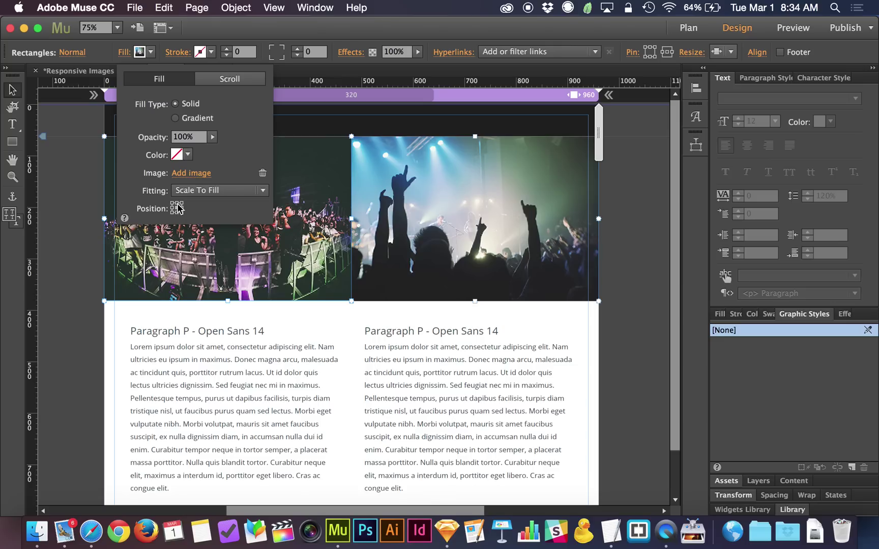
left_click(610, 283)
key("super+e")
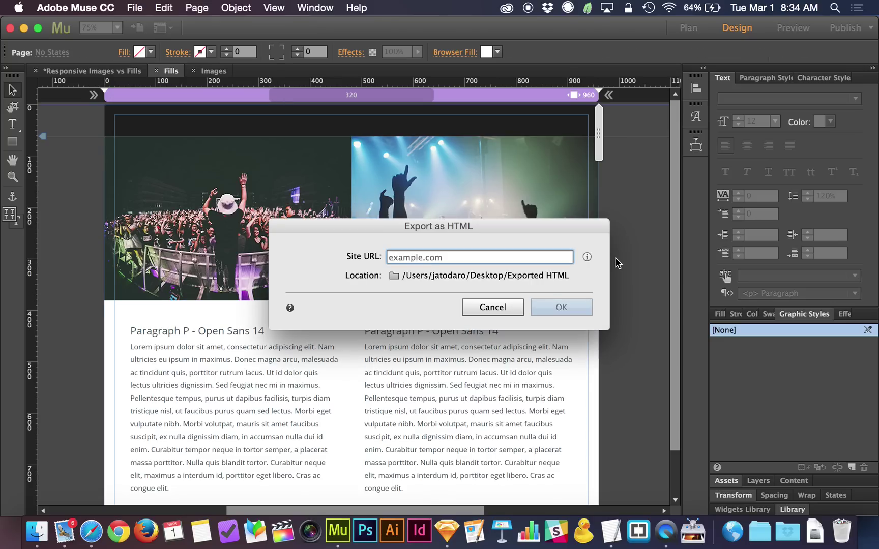
left_click(492, 307)
Preview the page in Safari and resize it between narrow and two-column widths
key("super+shift+e")
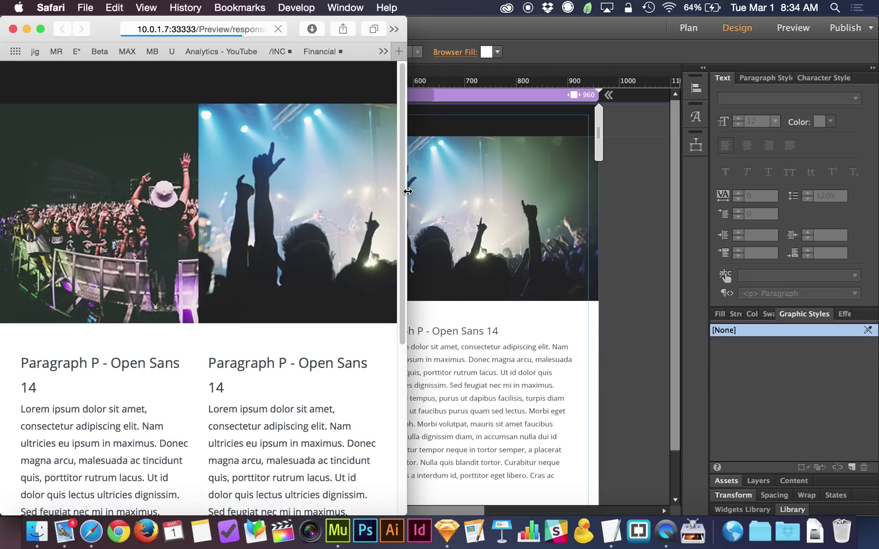
left_click_drag(408, 192, 354, 269)
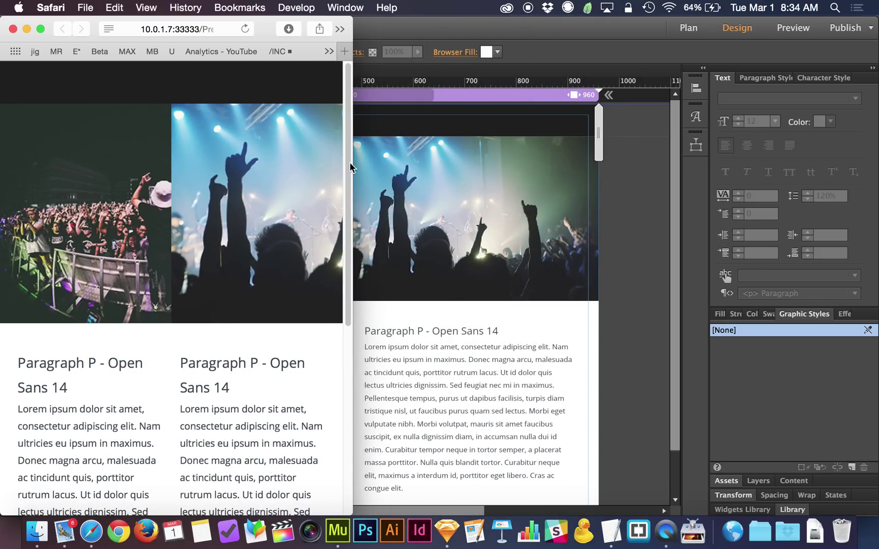
left_click_drag(352, 164, 428, 187)
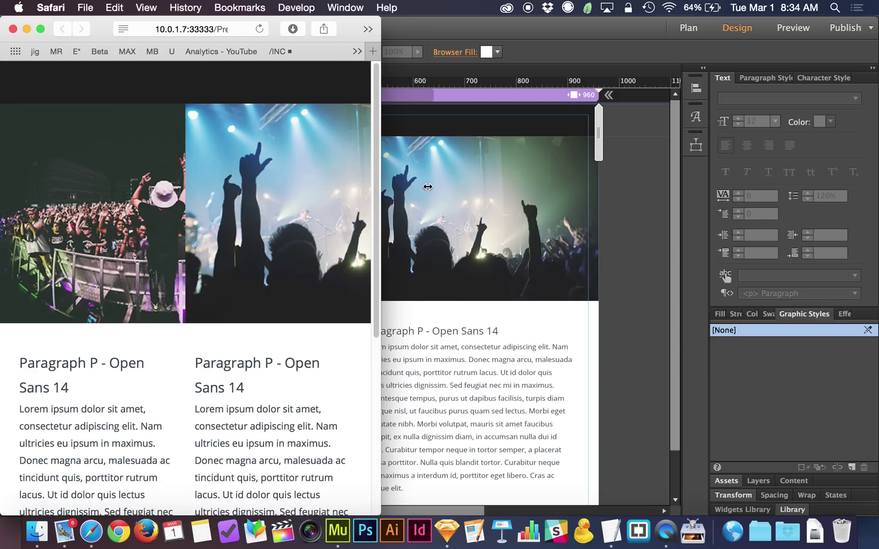
left_click(488, 186)
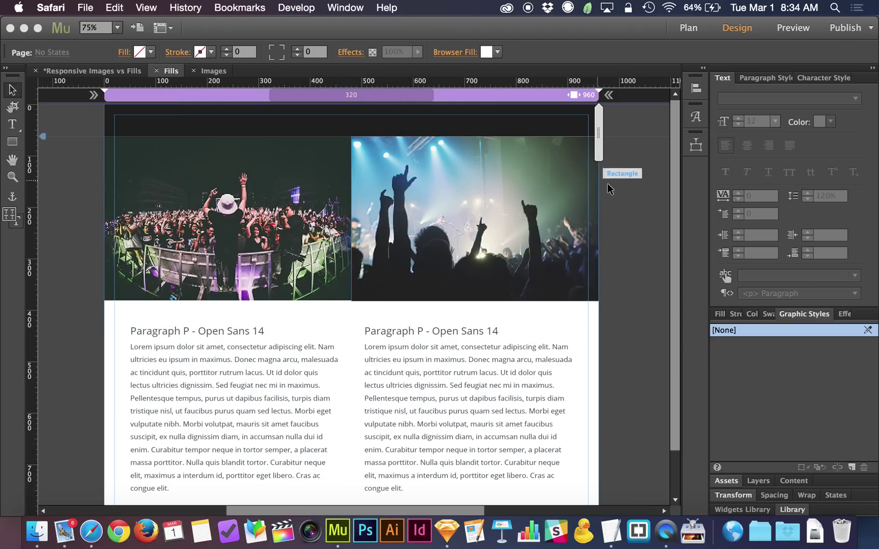
Review the fill settings of both concert image rectangles, then clear the selection
left_click(394, 195)
left_click(290, 198, "shift")
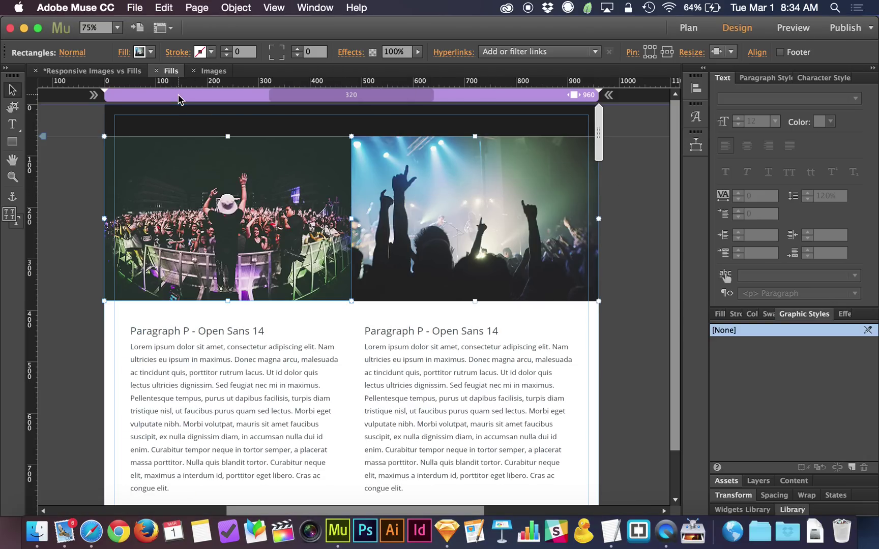
left_click(123, 54)
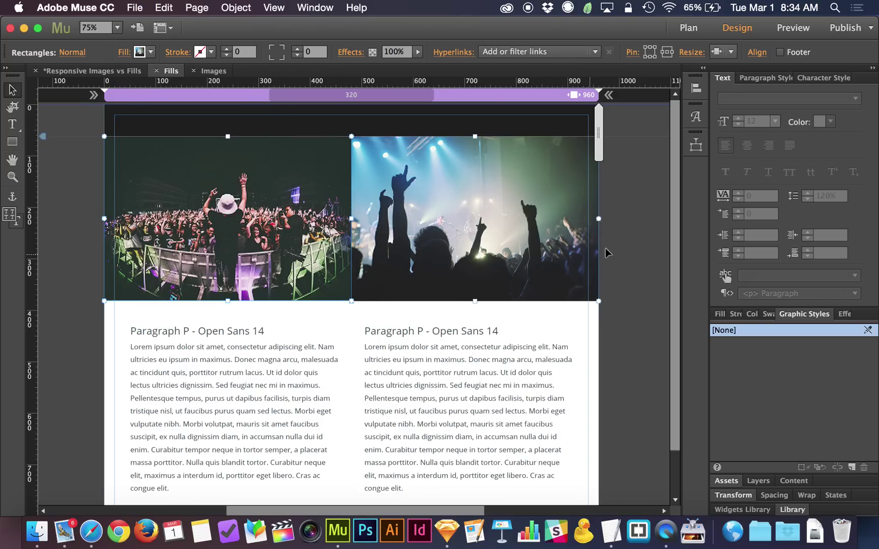
left_click(642, 244)
Preview the page in Safari and resize the window to watch photos and columns reflow
key("super+shift+e")
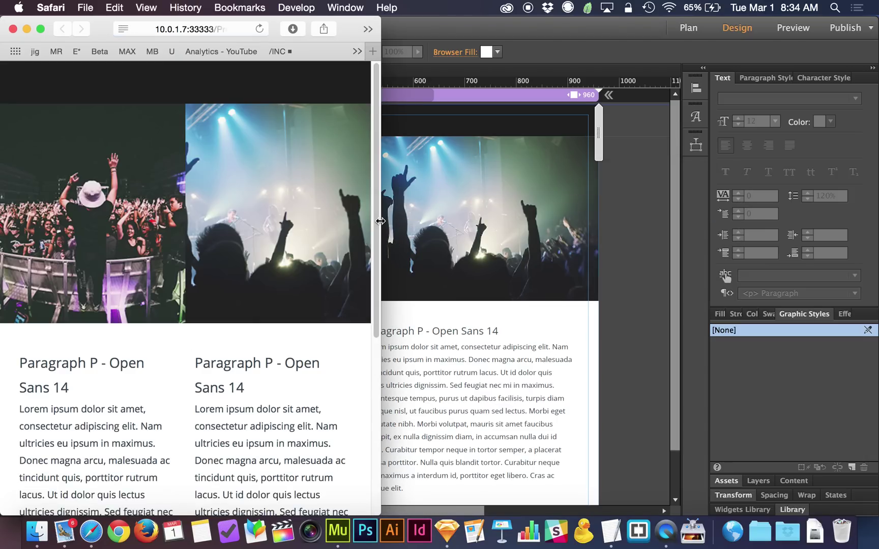
left_click_drag(381, 218, 325, 254)
left_click_drag(431, 284, 876, 220)
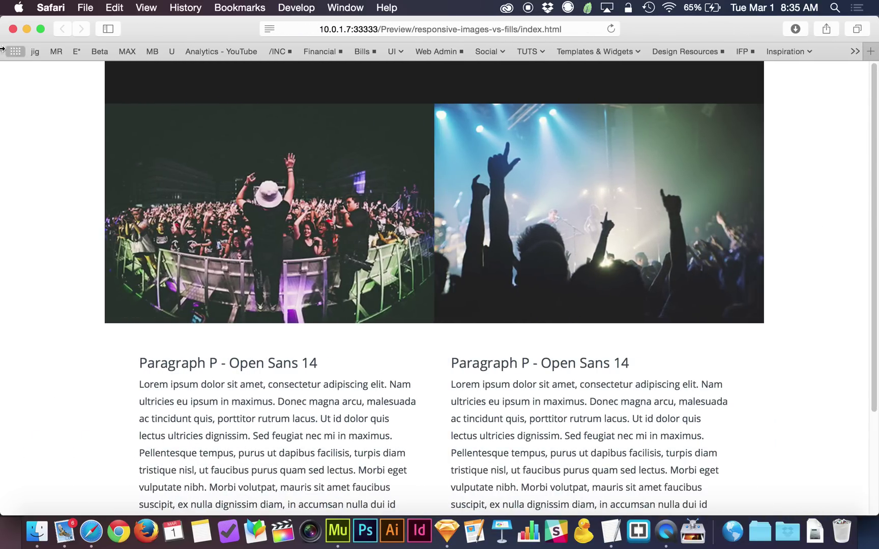
Close the preview and delete the right concert photo and the left paragraph frame
left_click(13, 29)
left_click(636, 227)
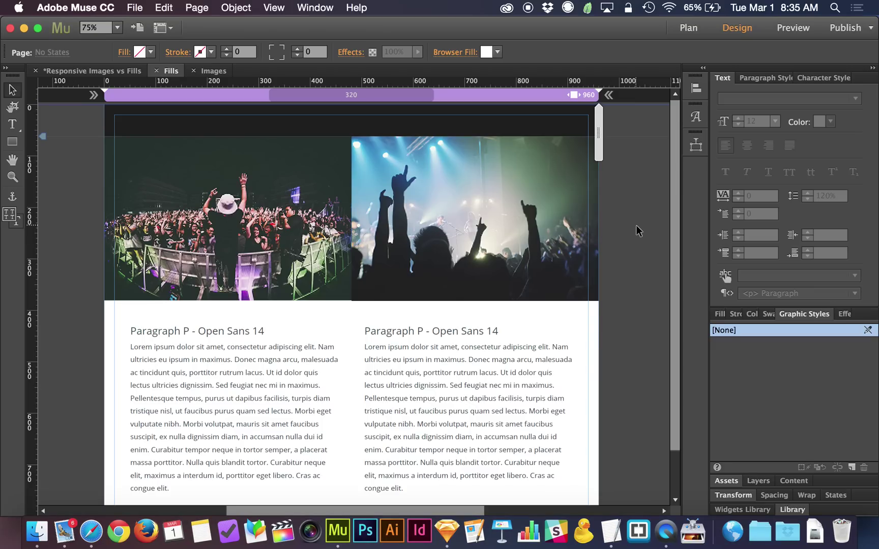
left_click(504, 188)
key("Delete")
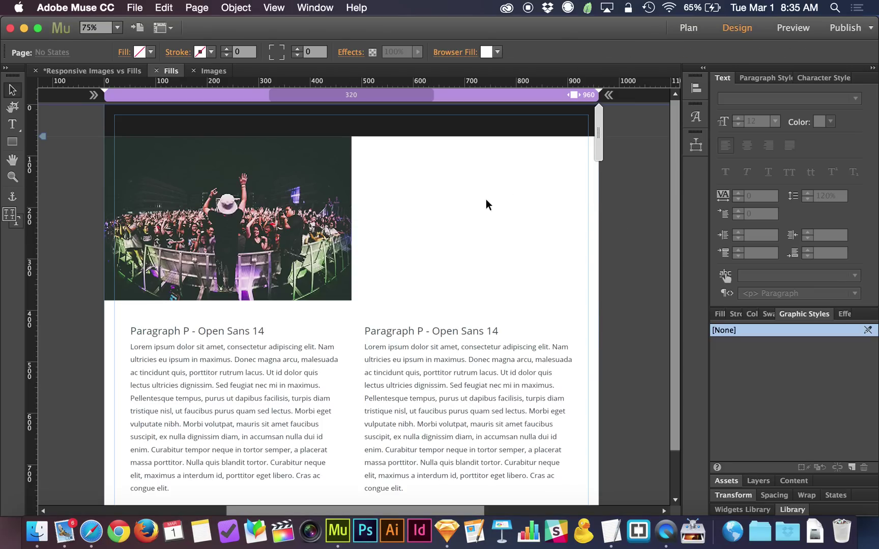
left_click(274, 357)
key("Delete")
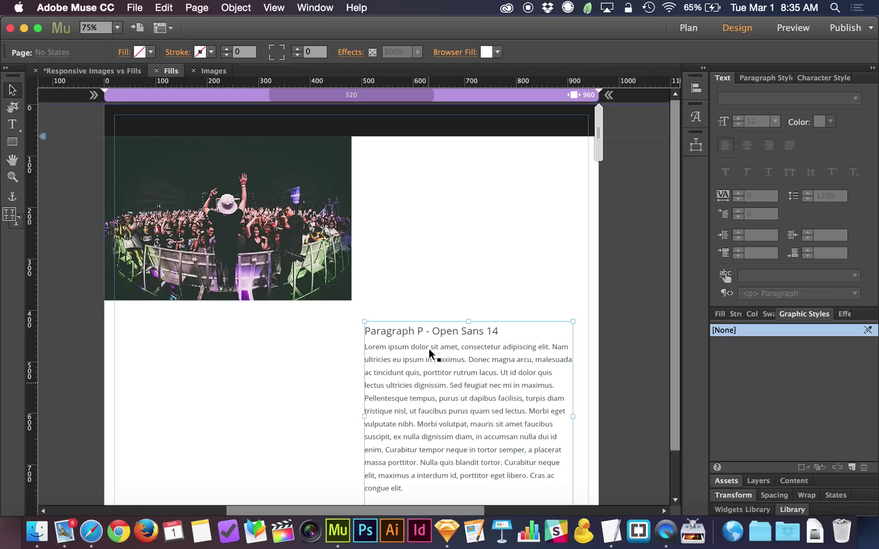
Move the remaining paragraph beside the photo, stretch the photo to 489 px tall, and preview it
left_click_drag(432, 355, 431, 206)
left_click(336, 224)
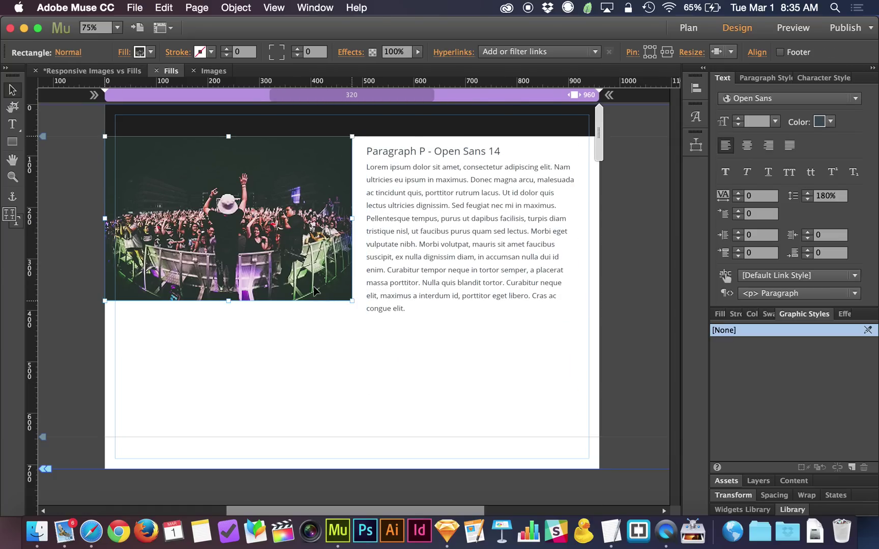
left_click_drag(229, 301, 230, 318)
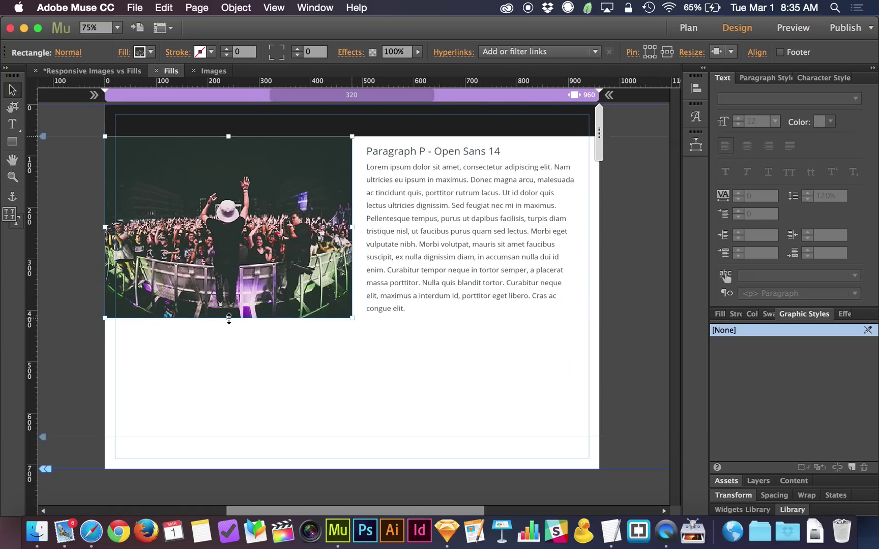
left_click(365, 386)
left_click(251, 290)
left_click_drag(229, 319, 233, 387)
left_click(524, 358)
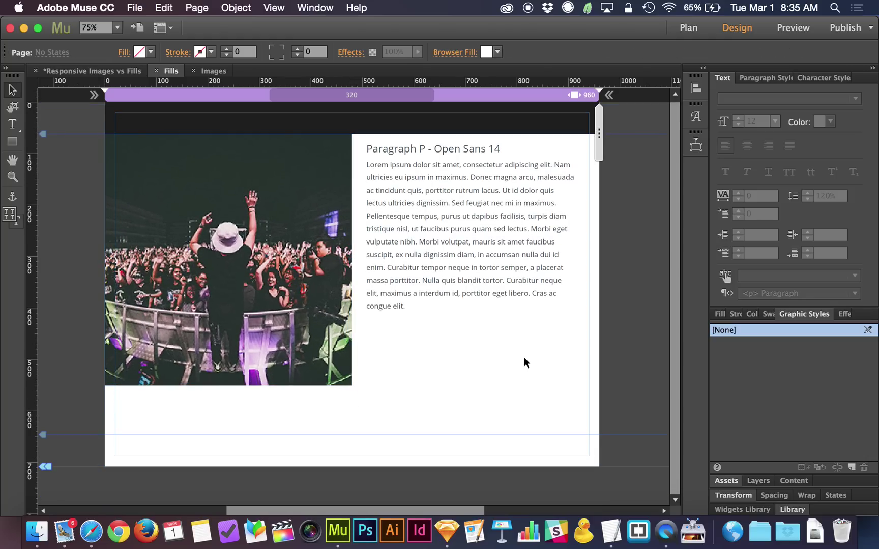
key("super+alt+p")
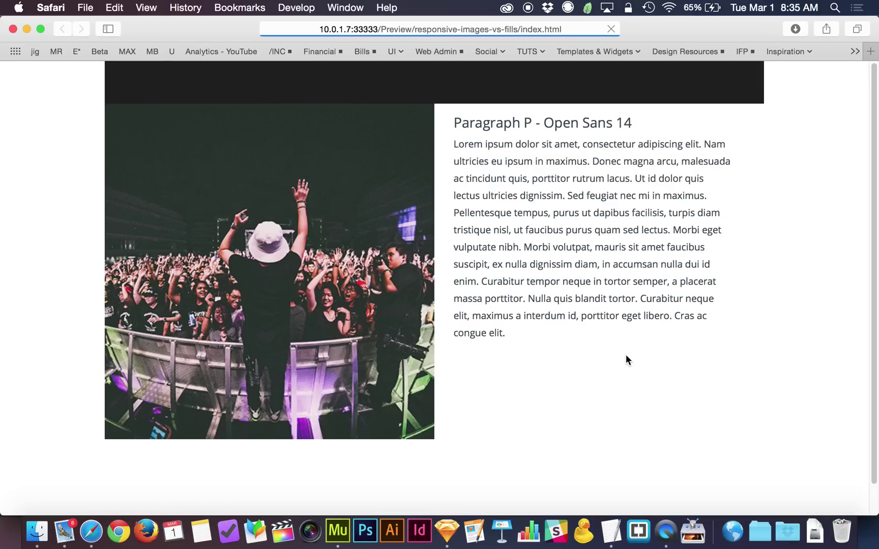
Narrow the Safari preview to see the filled photo crop beside its paragraph, then close it
left_click_drag(876, 313, 876, 387)
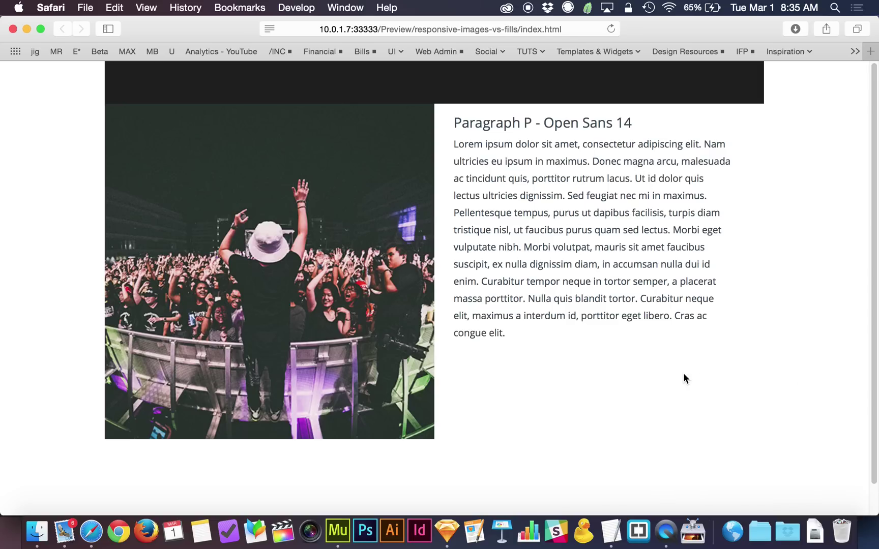
key("super+w")
left_click(603, 355)
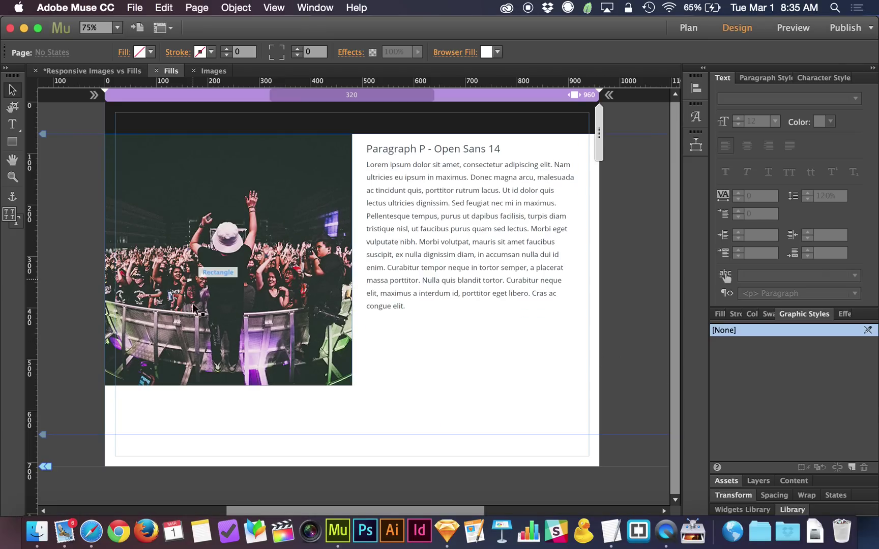
Shorten the photo rectangle, copy its background image, delete it, and paste the photo as a placed image
left_click(205, 378)
left_click_drag(231, 387, 229, 314)
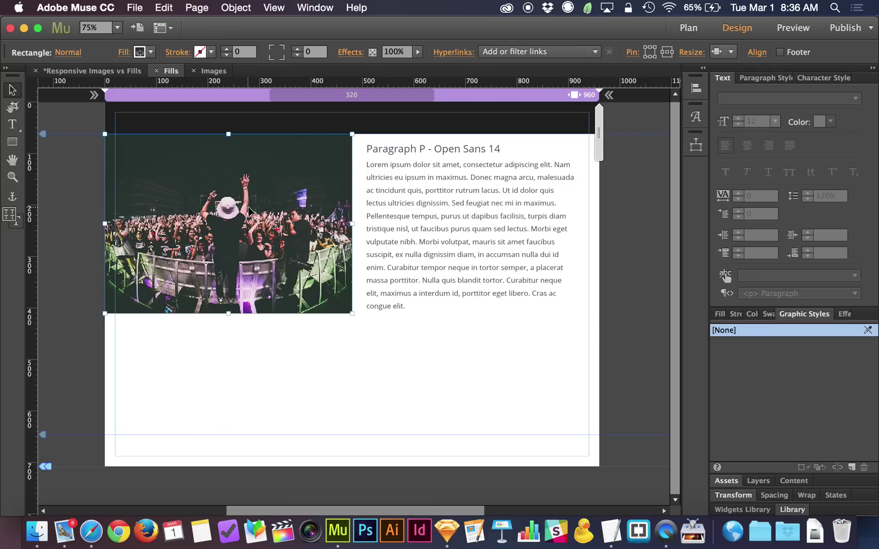
right_click(267, 181)
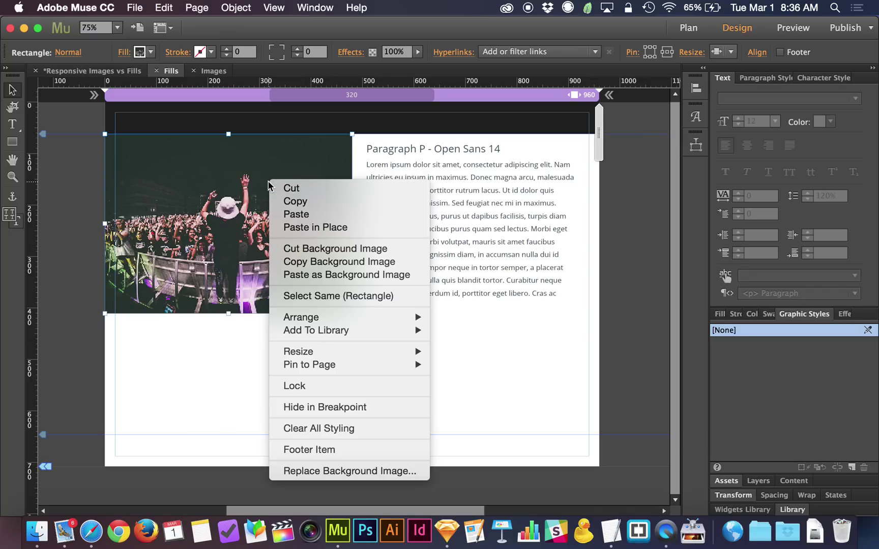
left_click(321, 261)
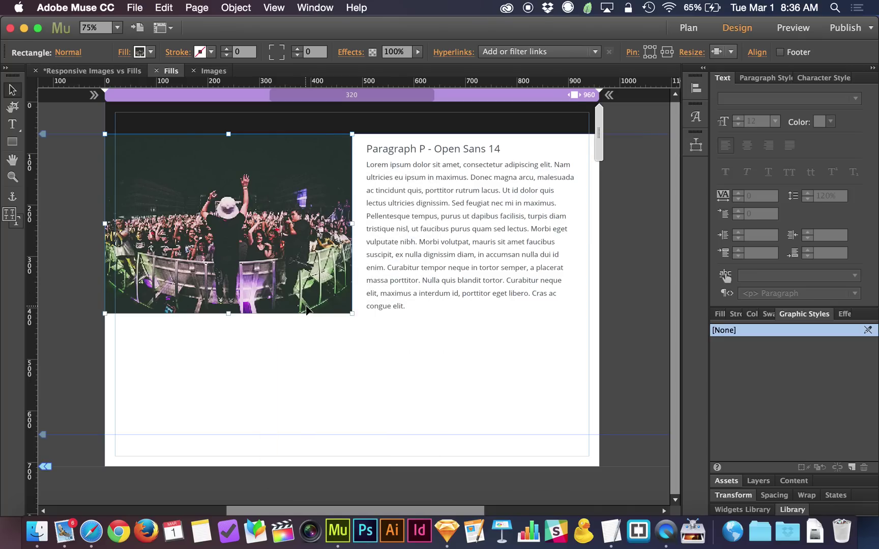
key("Delete")
key("super+v")
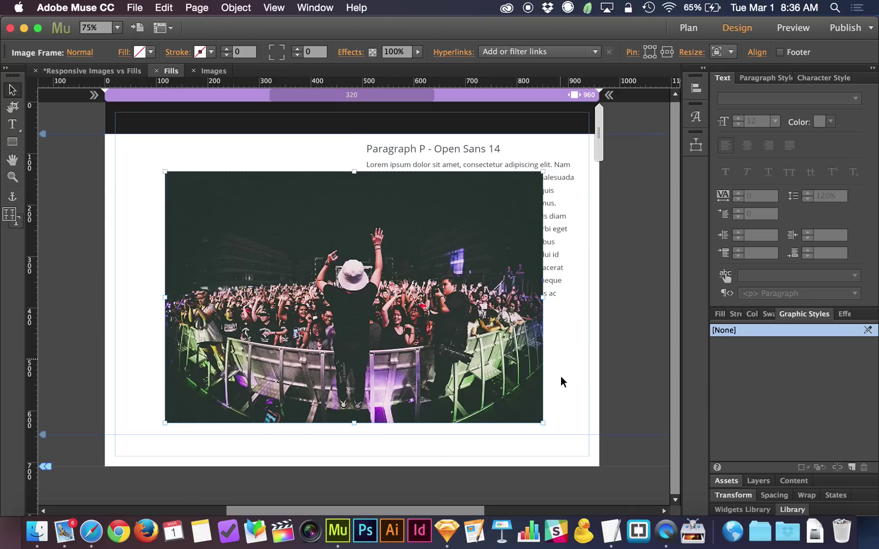
Shrink the placed photo, move it left of the paragraph, and set Resize to Responsive Width and Height
left_click_drag(541, 425, 326, 300)
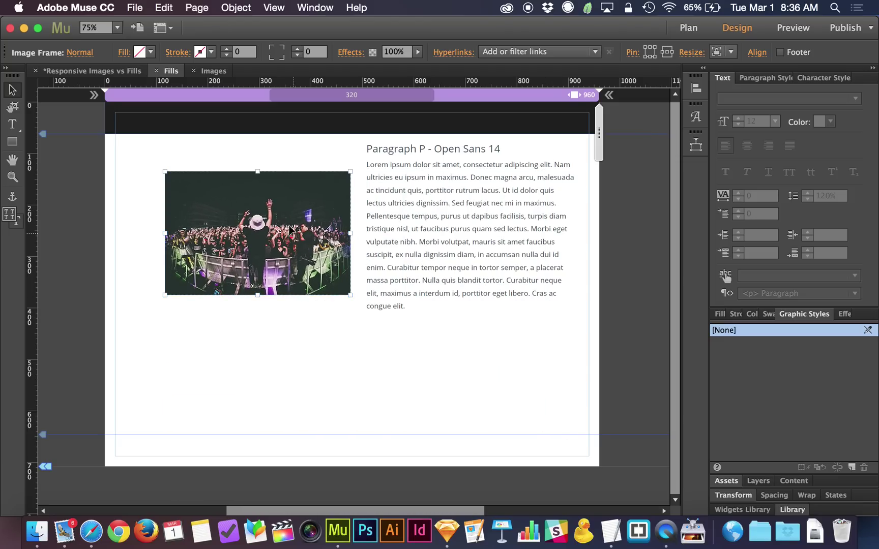
left_click_drag(291, 220, 275, 211)
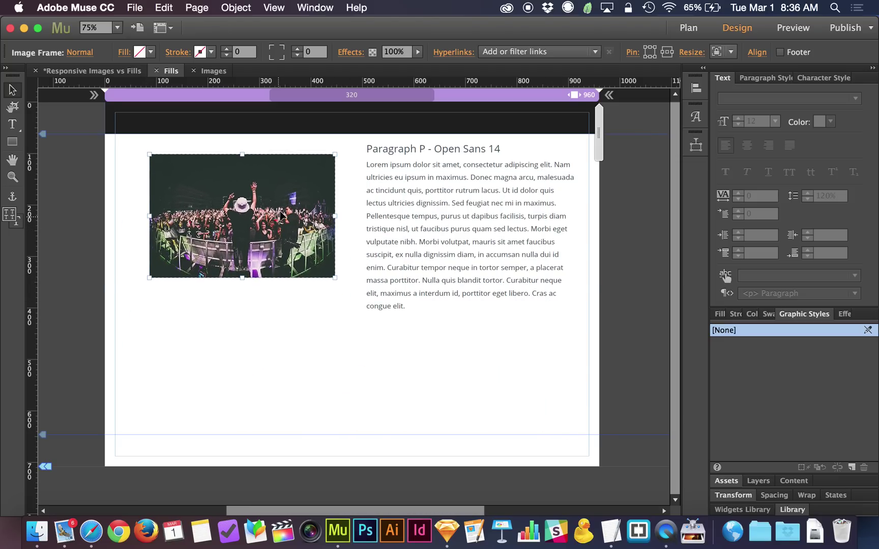
left_click(723, 55)
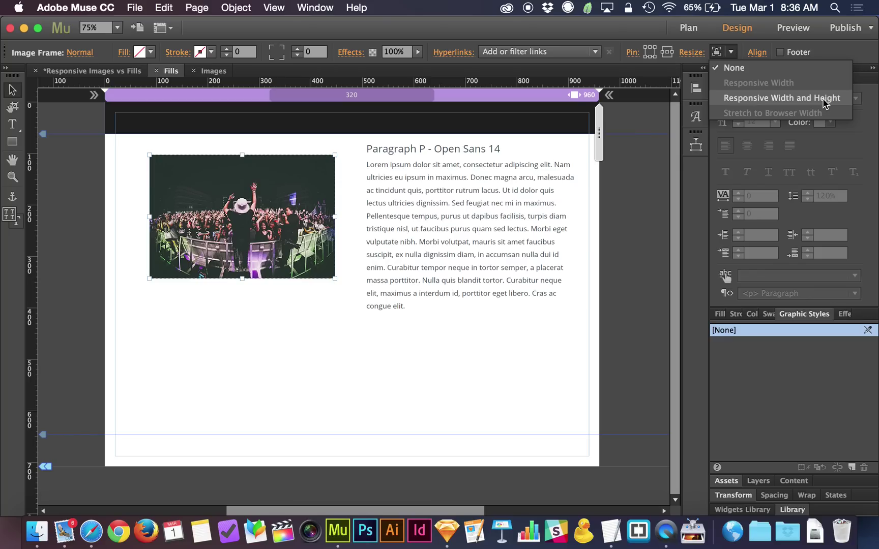
left_click(730, 50)
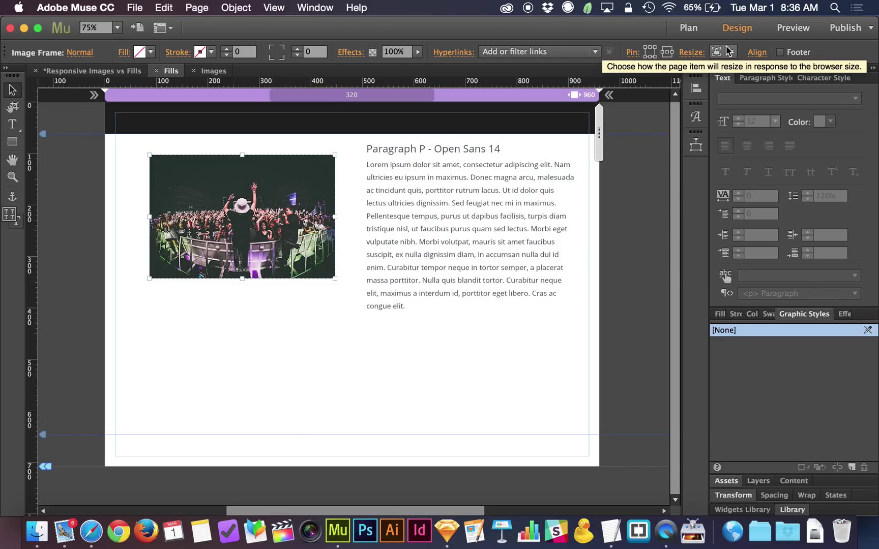
left_click(464, 355)
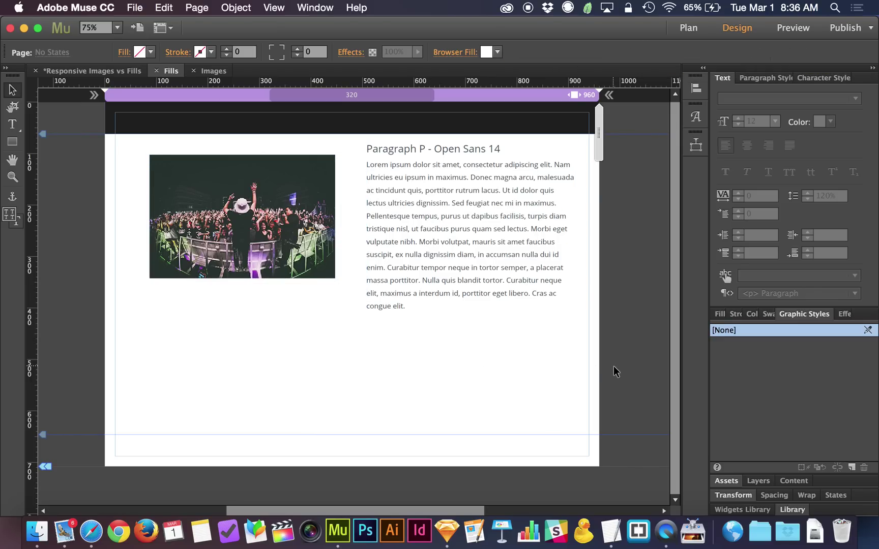